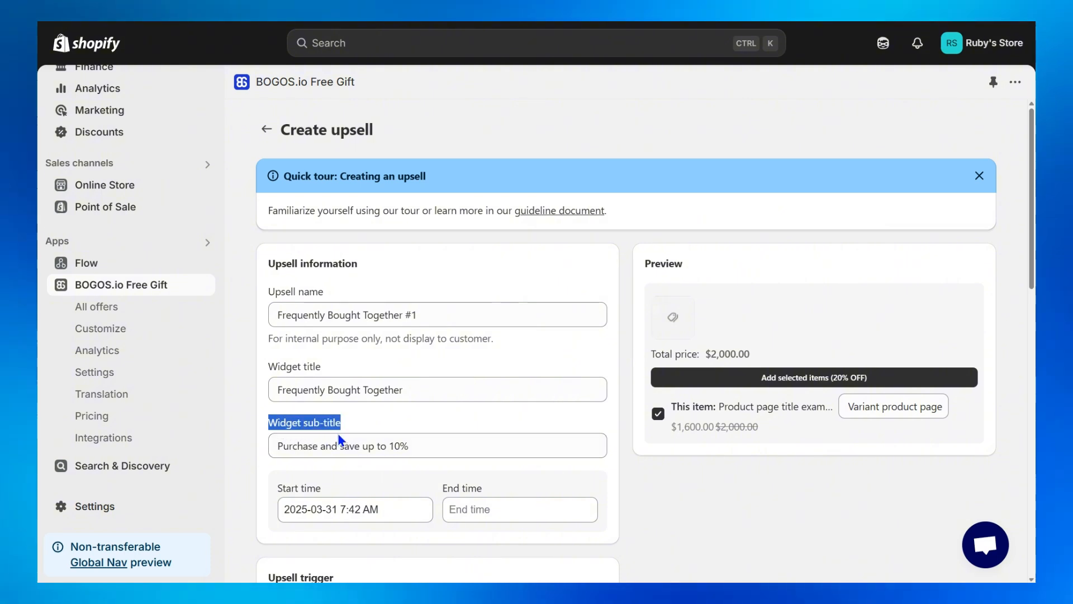
Set the widget sub-title to "Complete your stunning look at 20% OFF" and look at the start and end time pickers.
text(Complete your stunning look at 20% OFF)
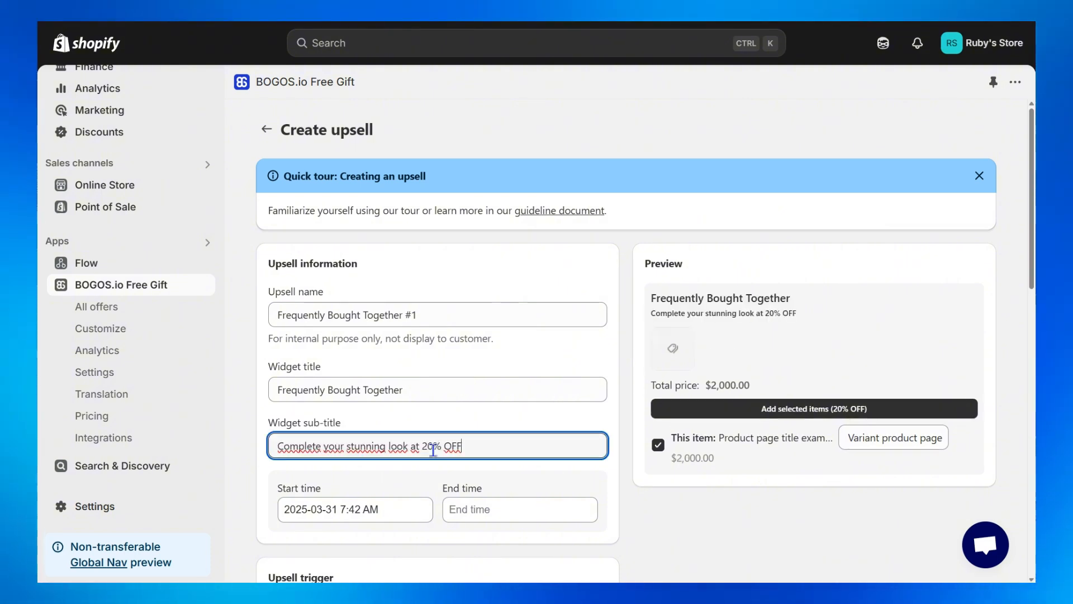
click(484, 474)
click(425, 508)
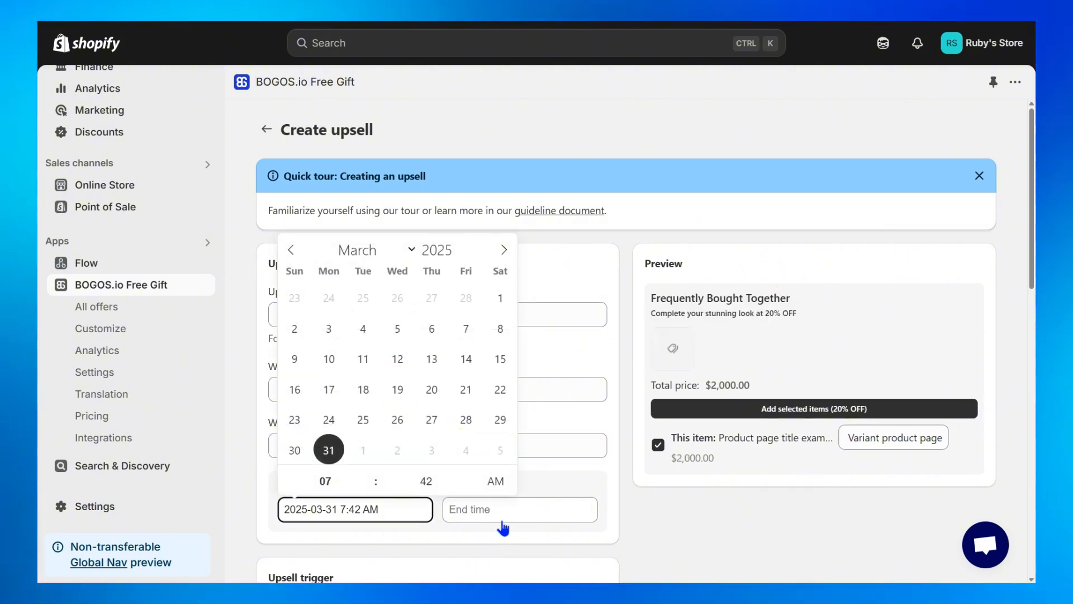
click(503, 517)
click(649, 521)
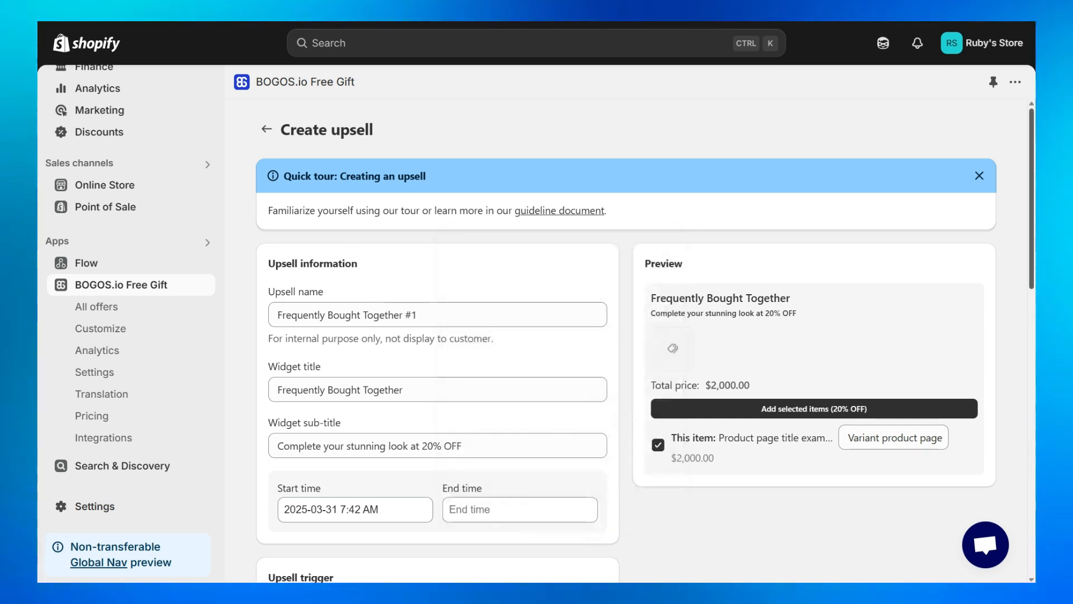
Set the upsell trigger to Selected products and choose Body lotion and Body scrub as the required products.
scroll(343, 133, down, 8)
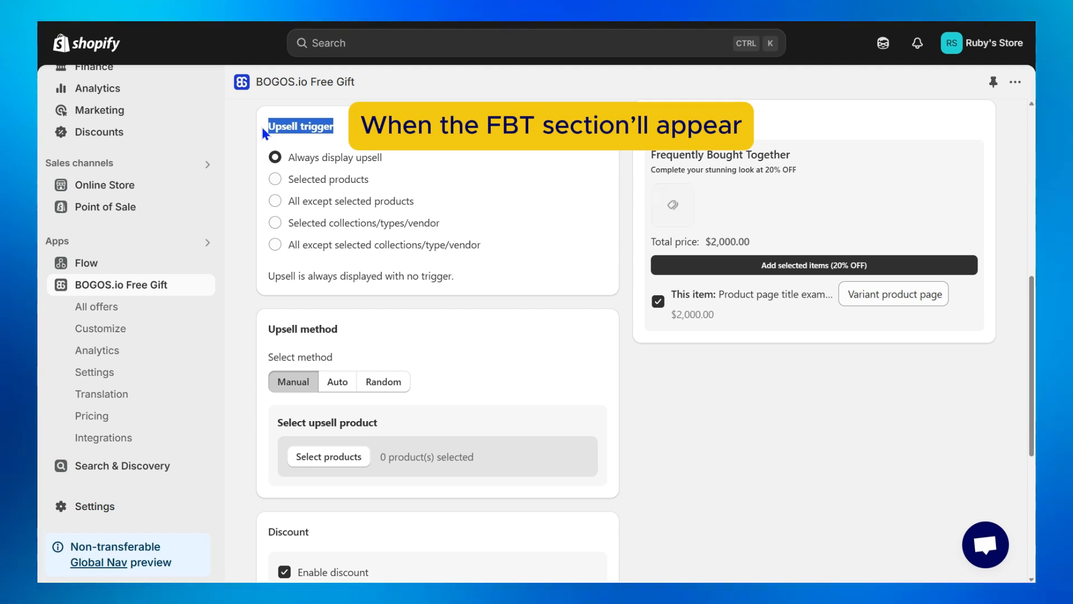
click(271, 140)
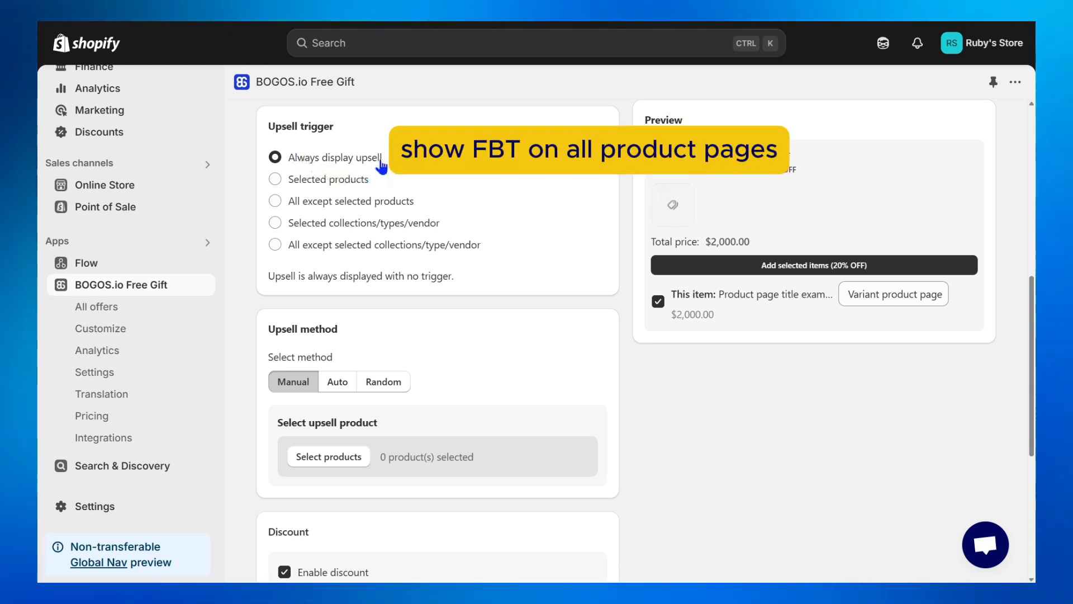
click(362, 188)
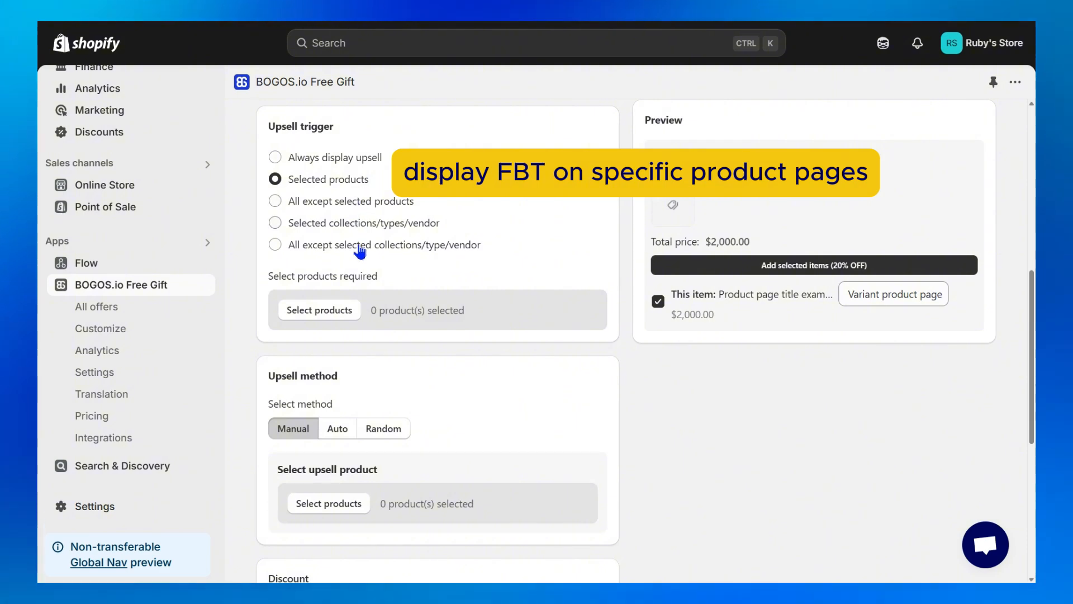
click(347, 312)
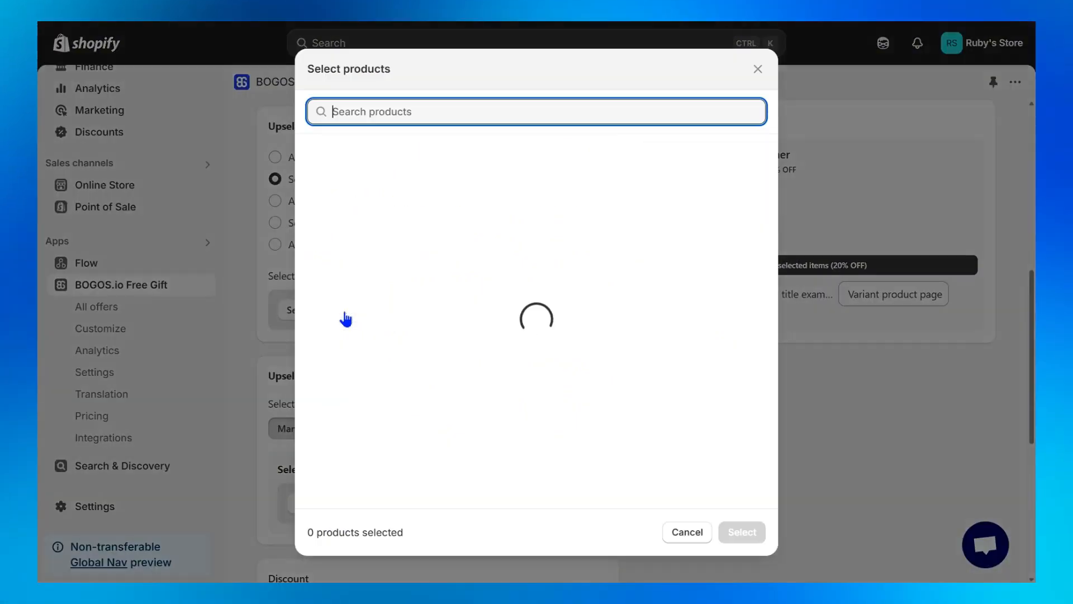
click(615, 157)
click(640, 204)
click(741, 532)
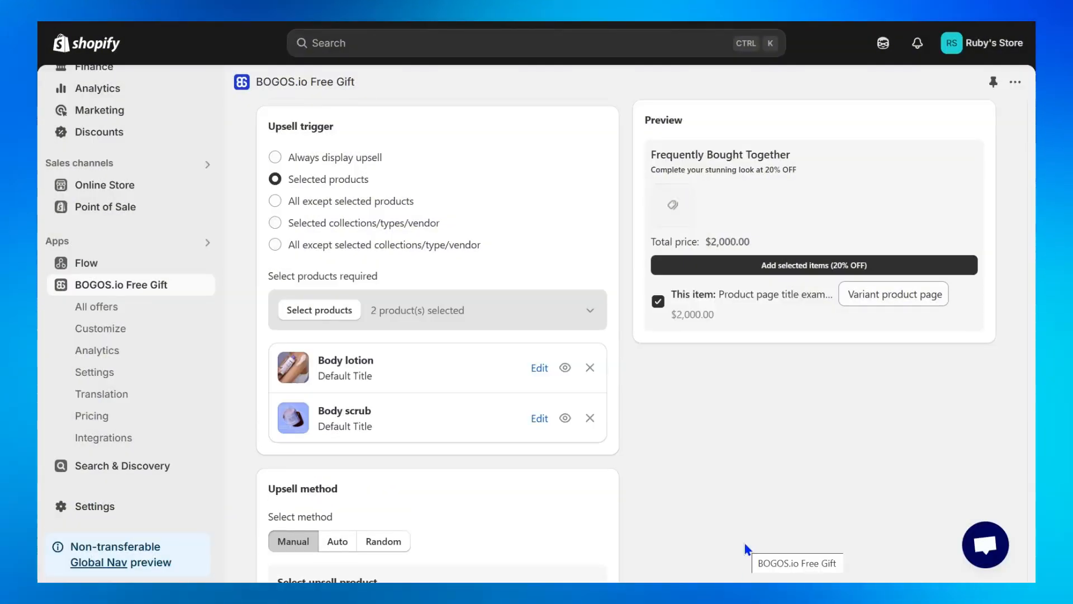
Try the other upsell trigger options, choosing Comestic Collection and SnowBoard Collection for the collections one, and return to Selected products.
click(391, 210)
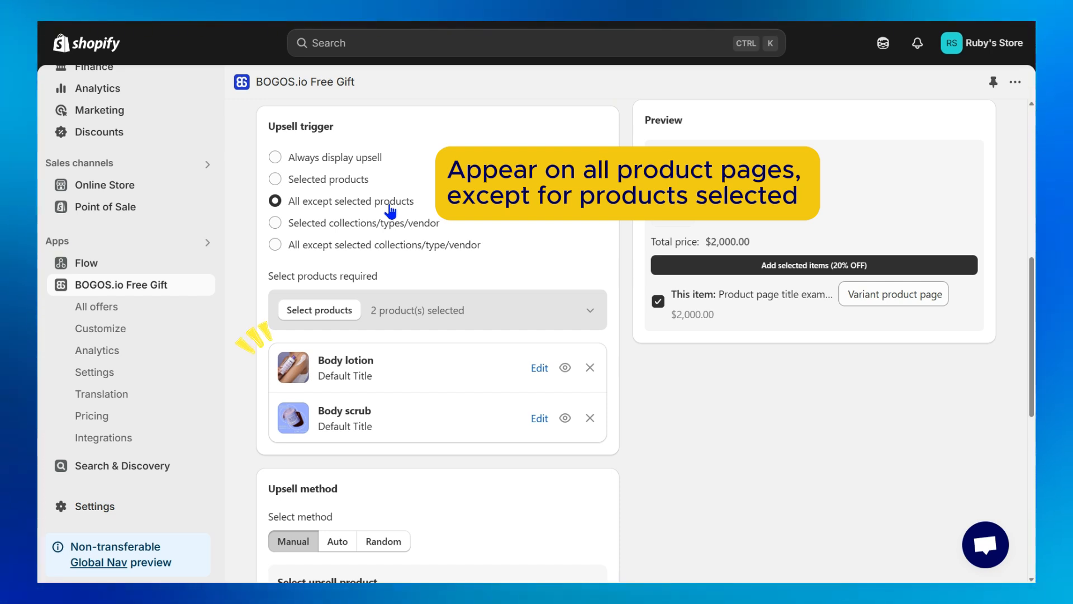
click(436, 231)
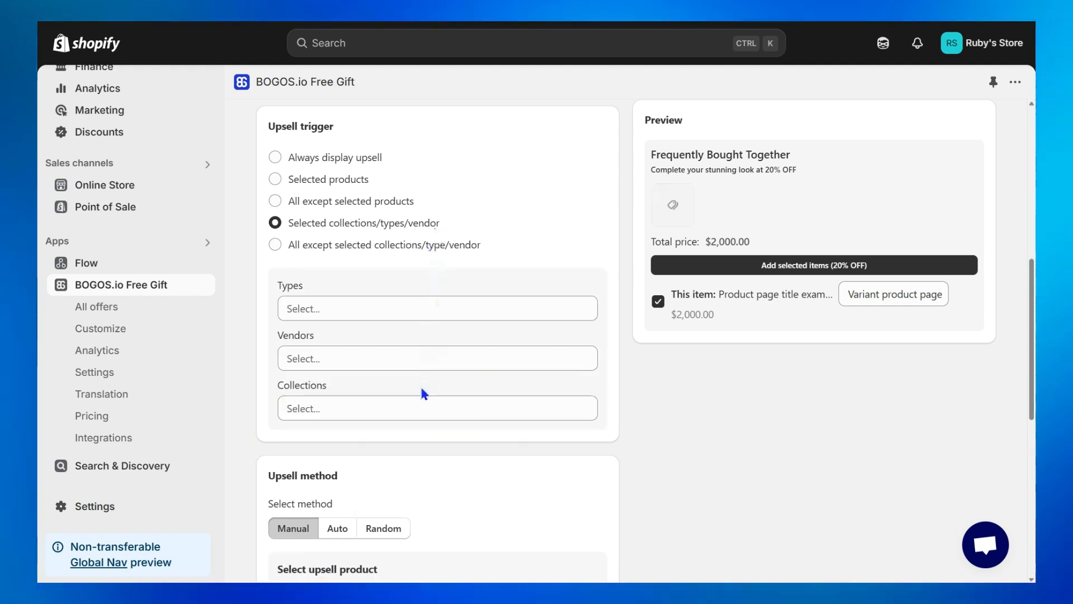
click(416, 408)
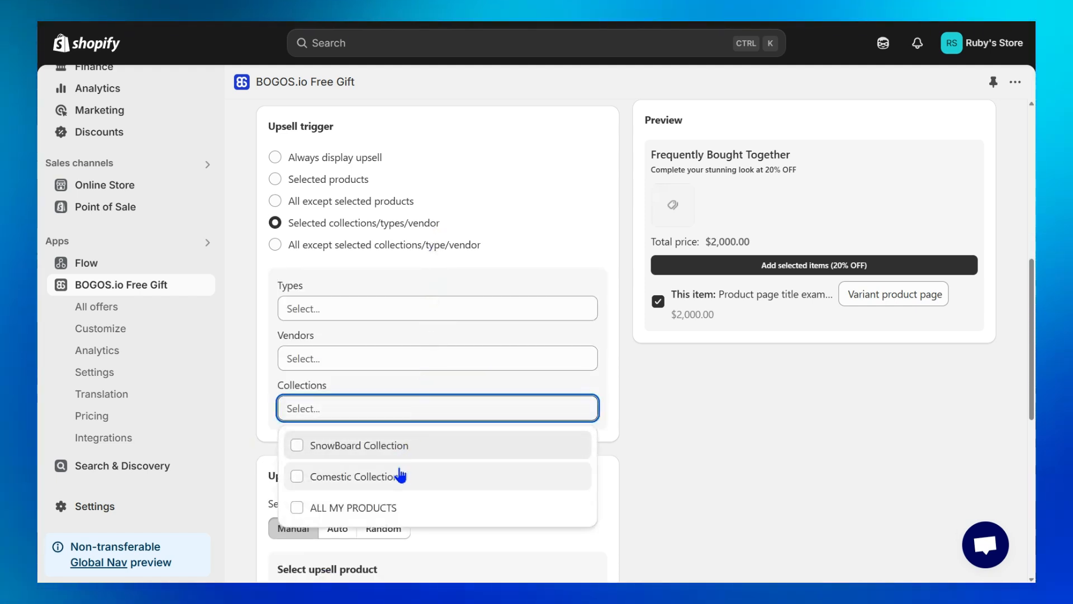
click(400, 476)
click(402, 470)
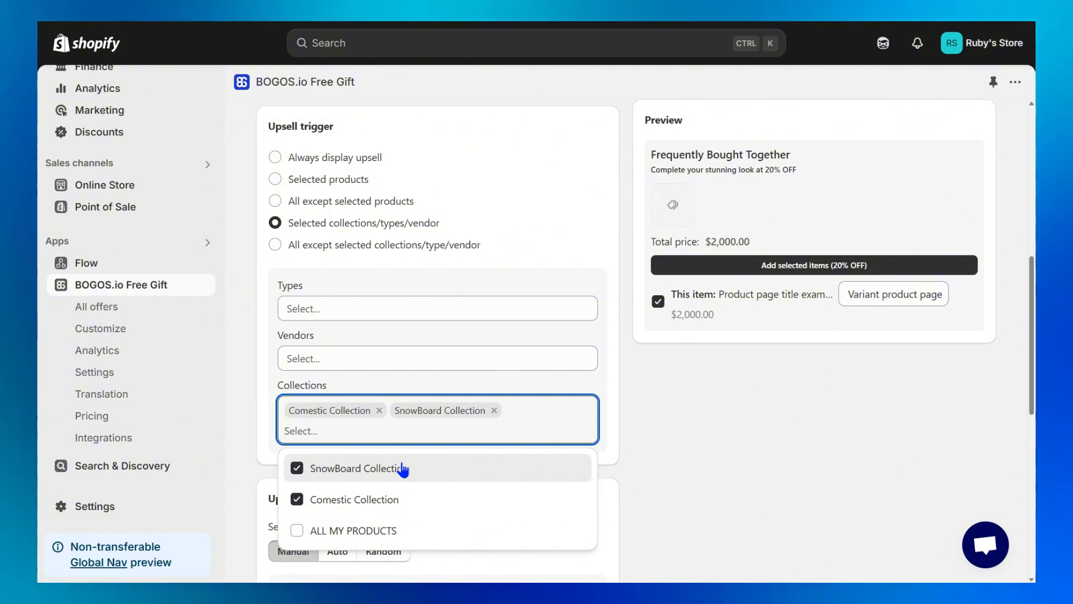
click(433, 248)
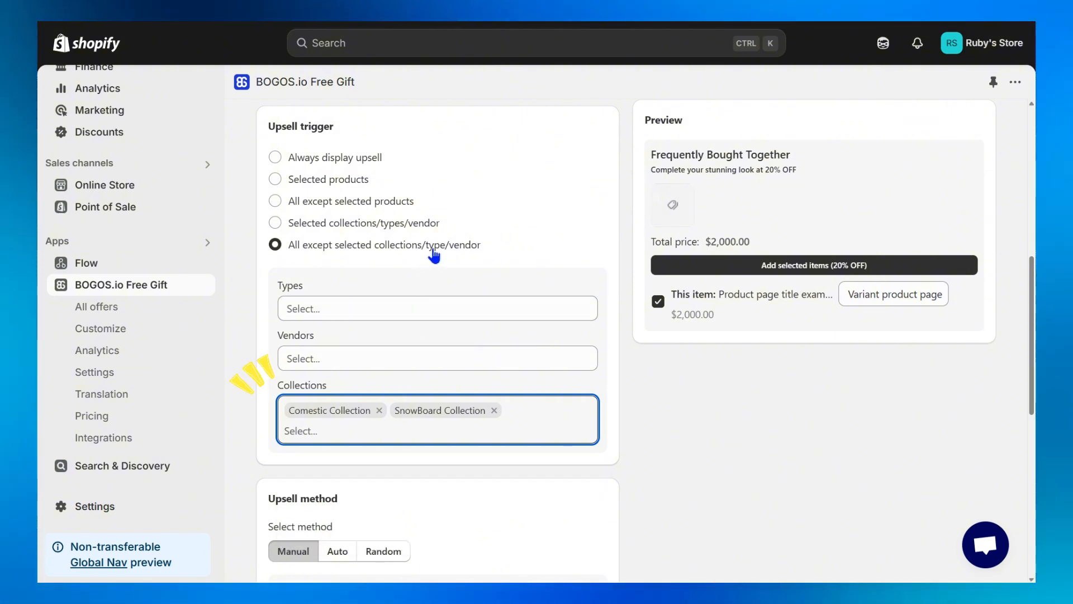
click(356, 185)
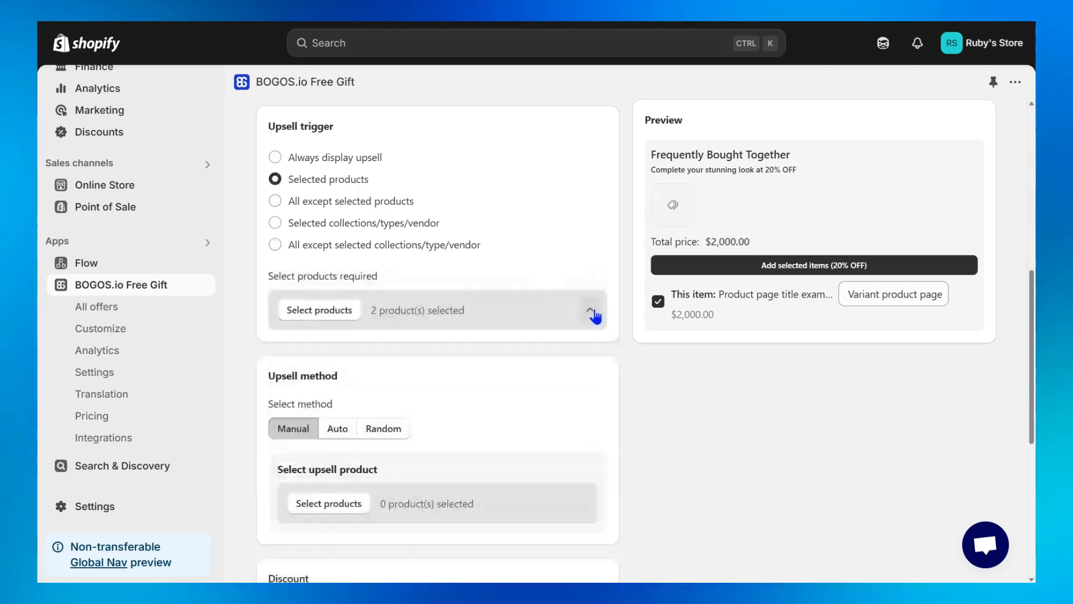
Choose Hair conditioner and Mask BHA as the upsell products for the Manual upsell method.
scroll(595, 313, down, 3)
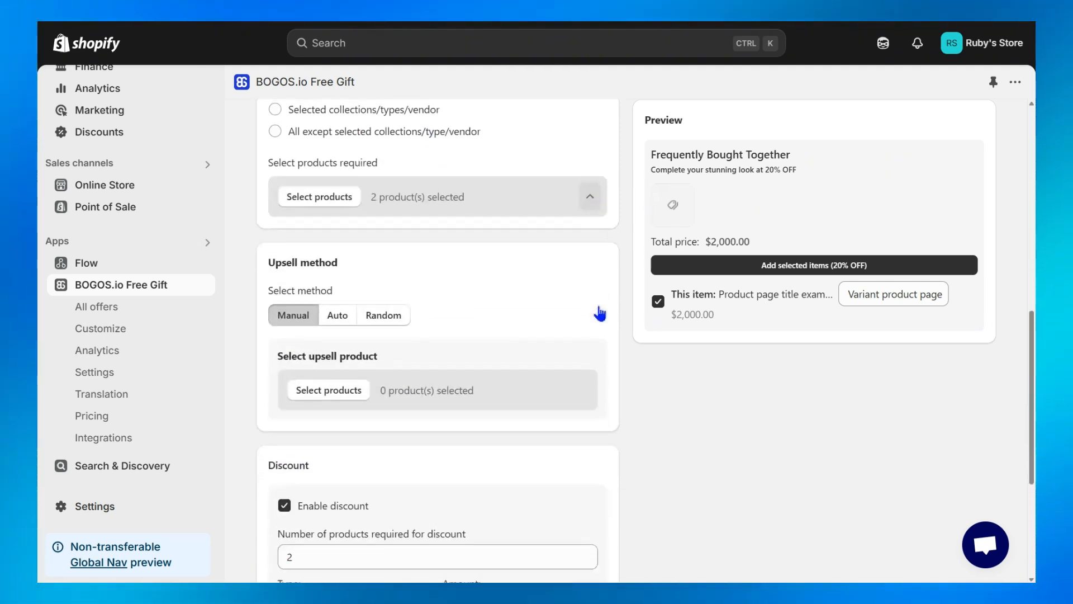
drag(339, 222, 261, 222)
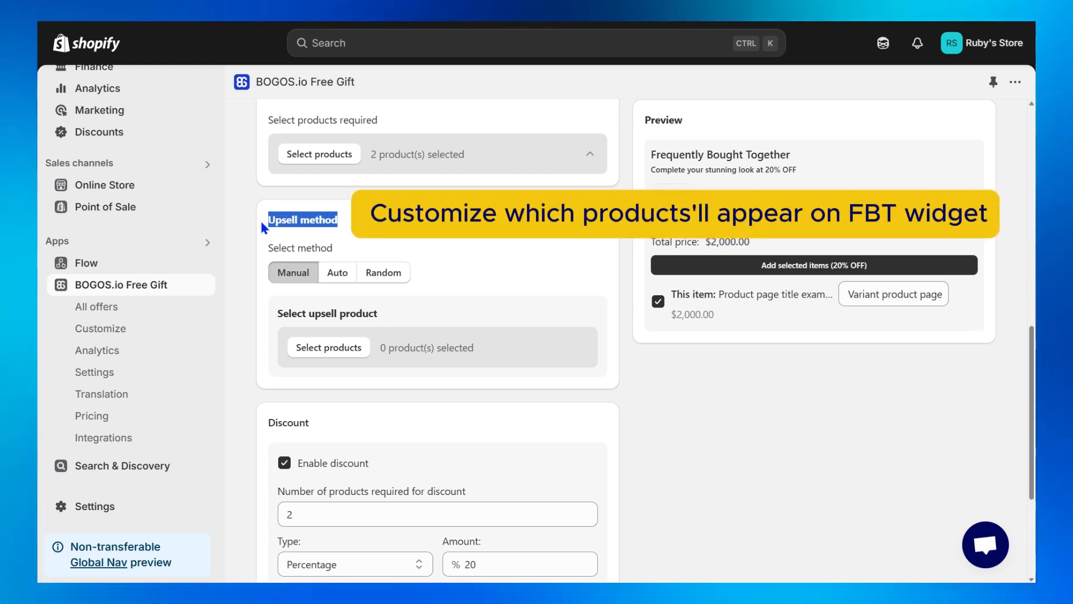
click(262, 223)
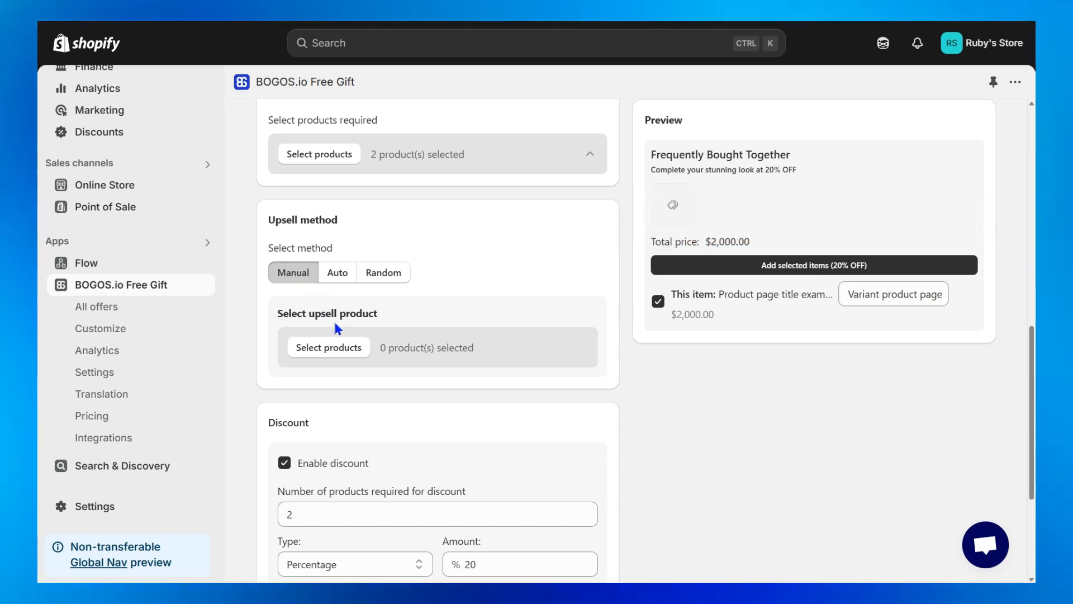
click(353, 351)
click(705, 306)
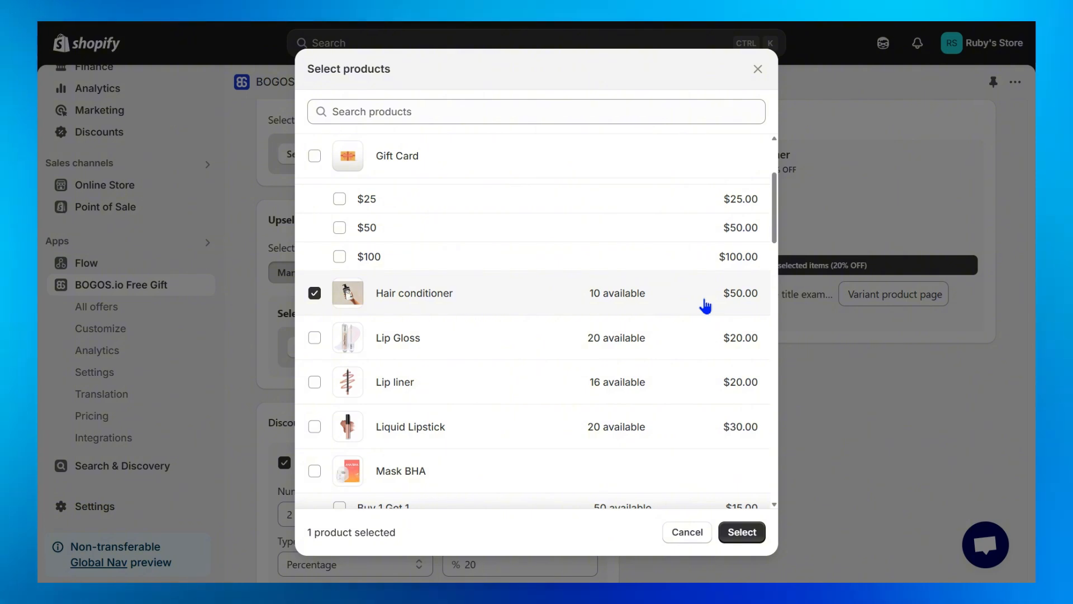
scroll(706, 306, down, 4)
click(704, 369)
click(755, 535)
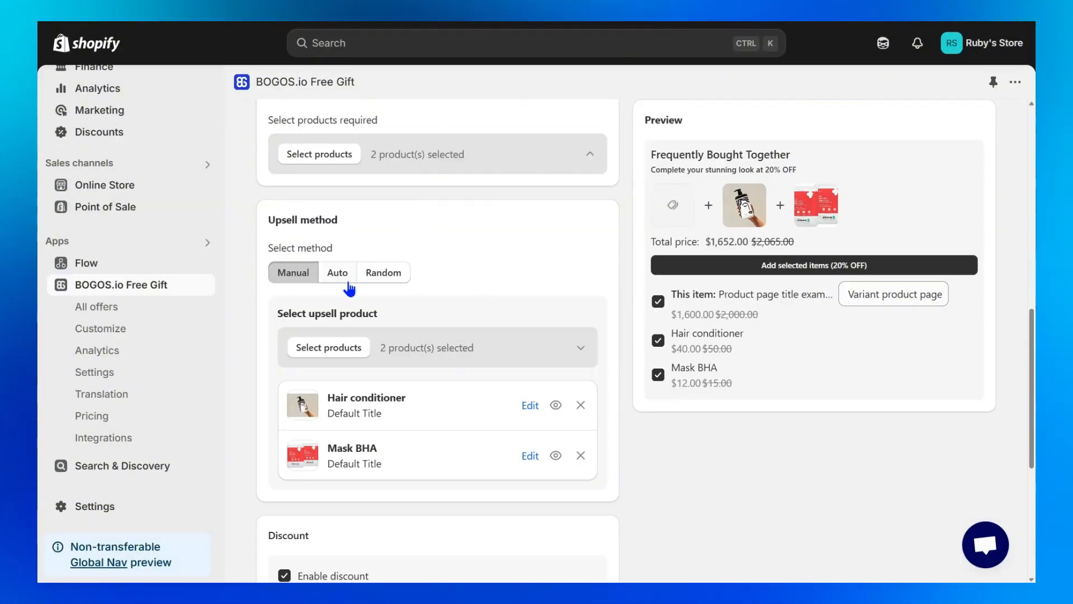
Switch the upsell method to Auto and open the product recommendations in the Shopify Search & Discovery app.
click(348, 288)
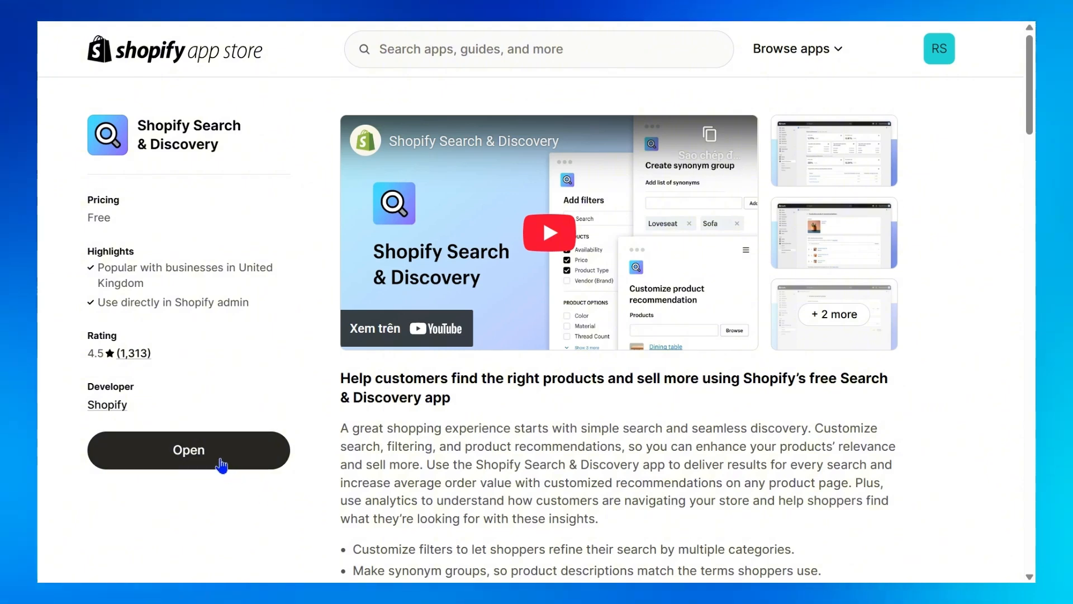
click(221, 463)
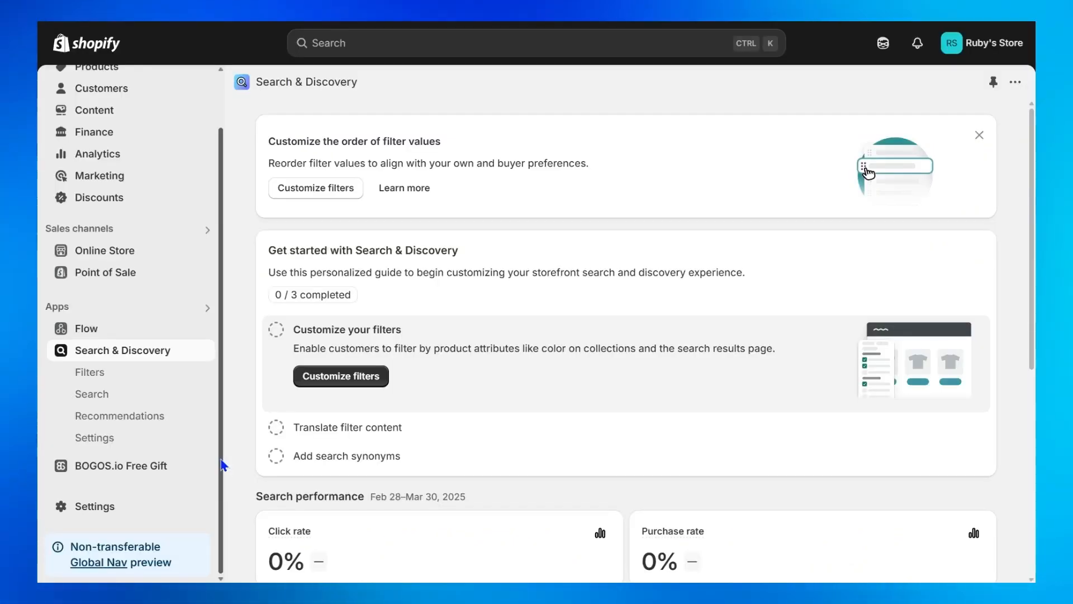
click(158, 426)
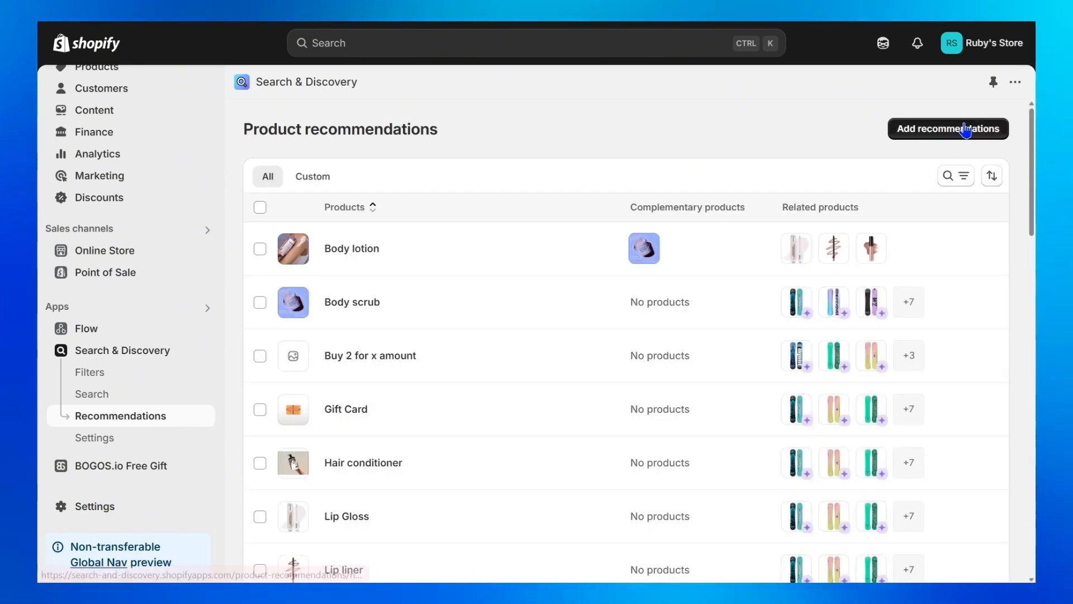
Start new product recommendations with Shampoo as the product they are added to.
click(968, 132)
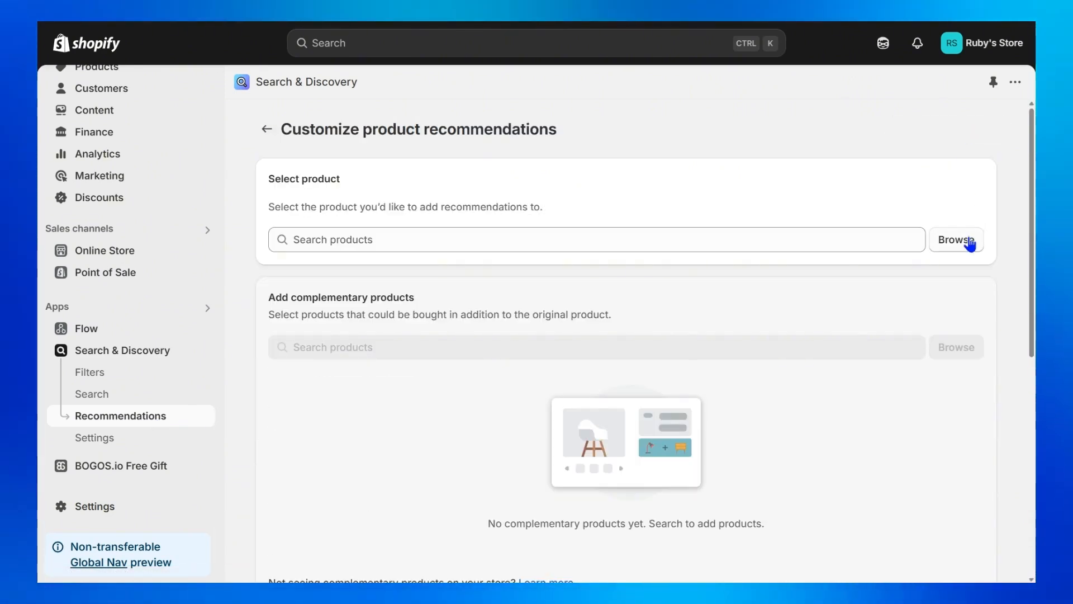
click(966, 253)
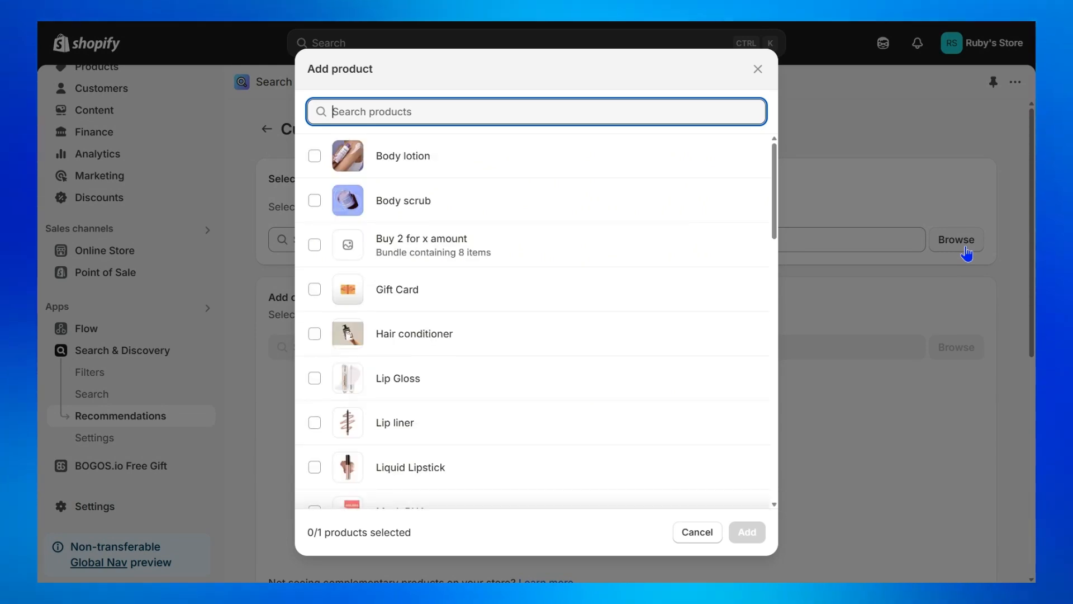
text(sha)
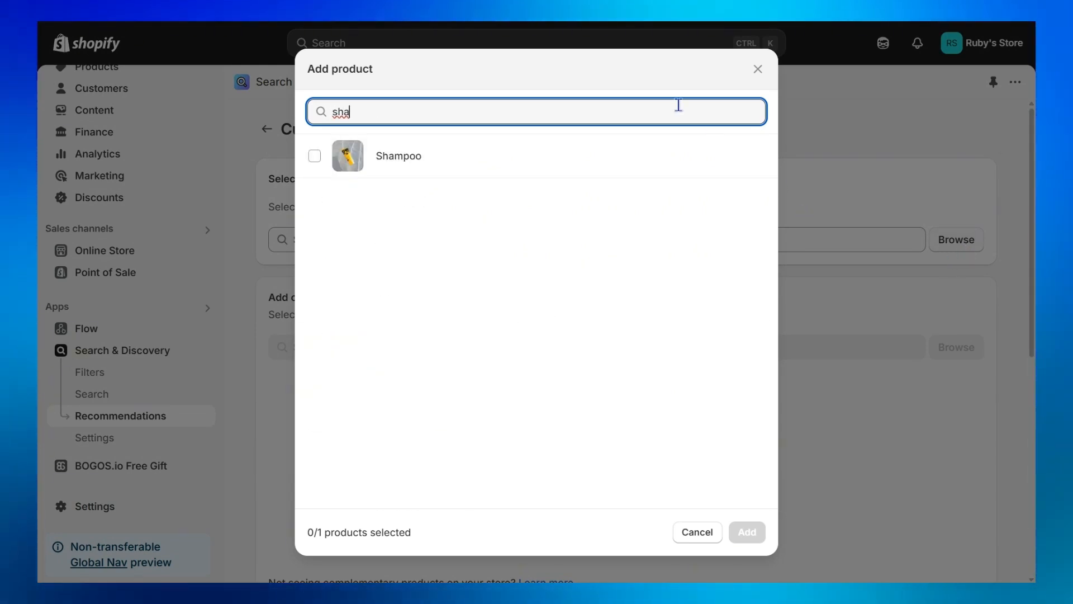
click(642, 162)
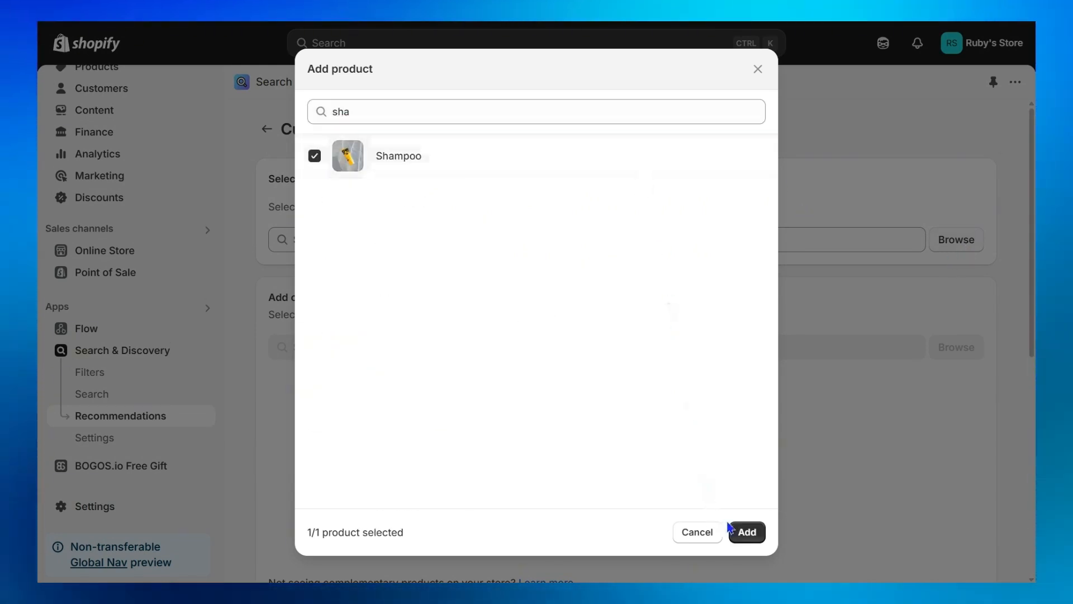
click(748, 530)
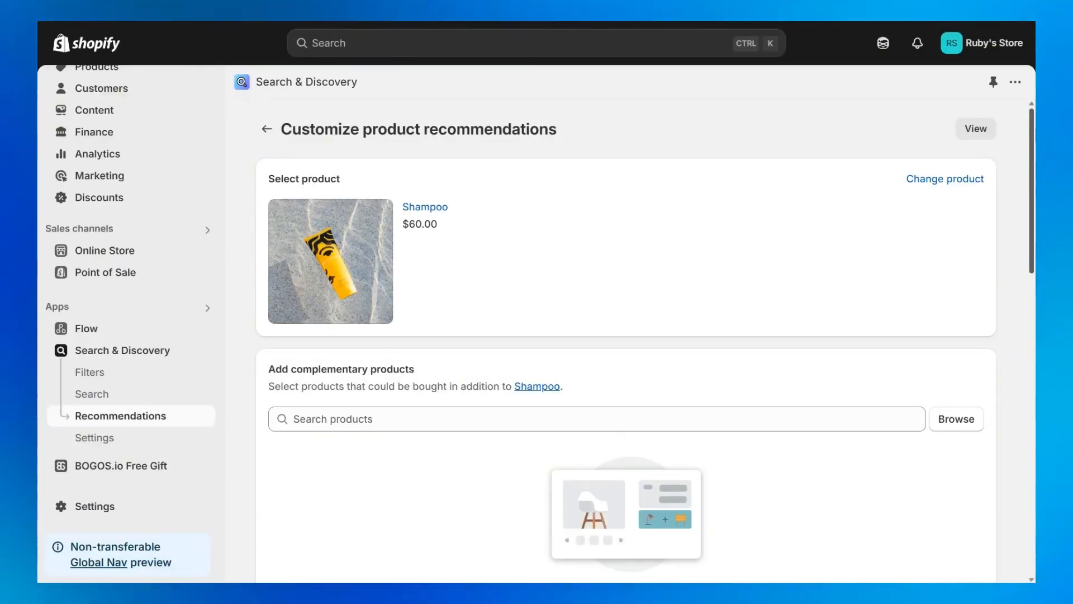
Hide the auto-generated recommendations in Shampoo's related products.
scroll(1032, 205, down, 4)
drag(1032, 205, 1032, 332)
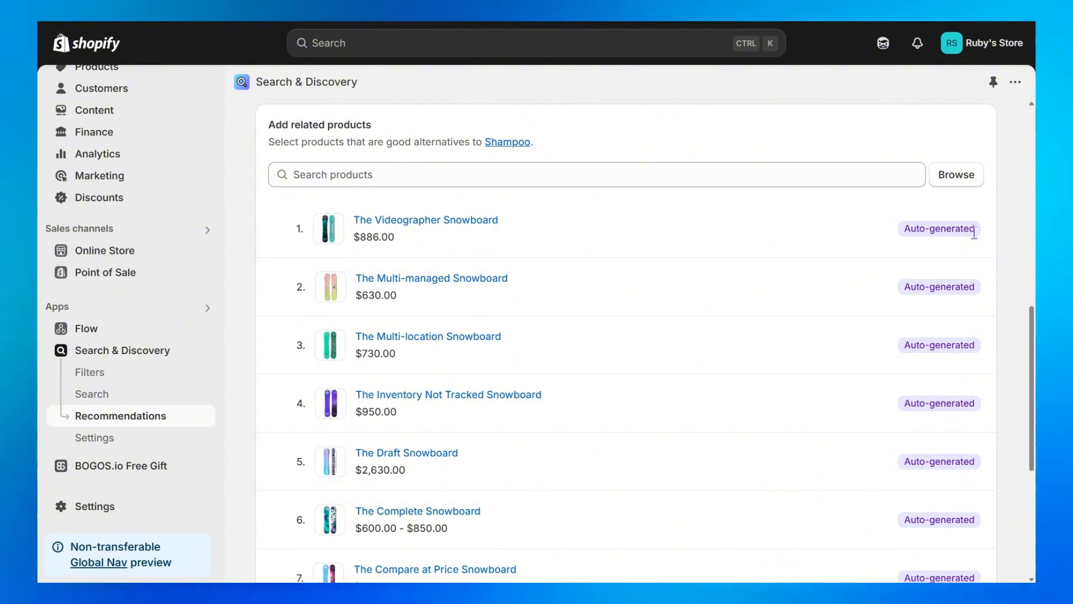
drag(976, 229, 957, 231)
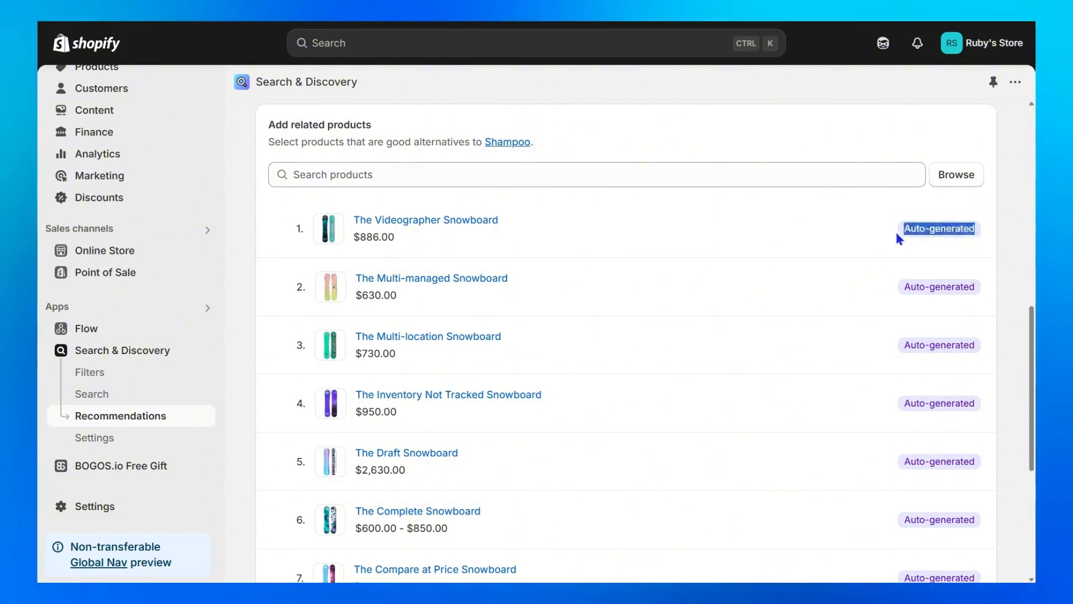
click(896, 234)
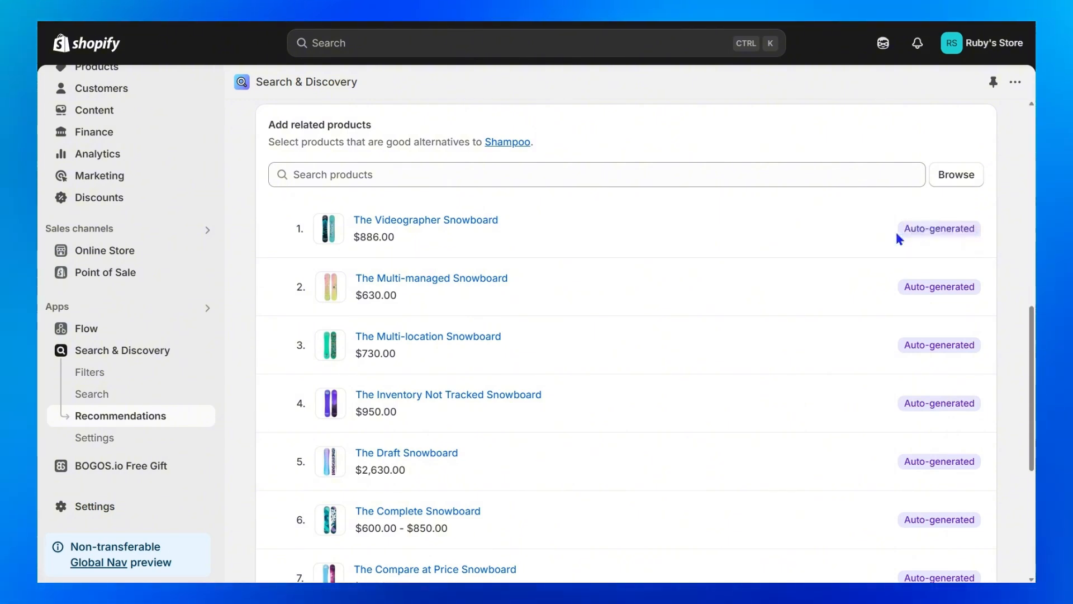
scroll(894, 229, down, 5)
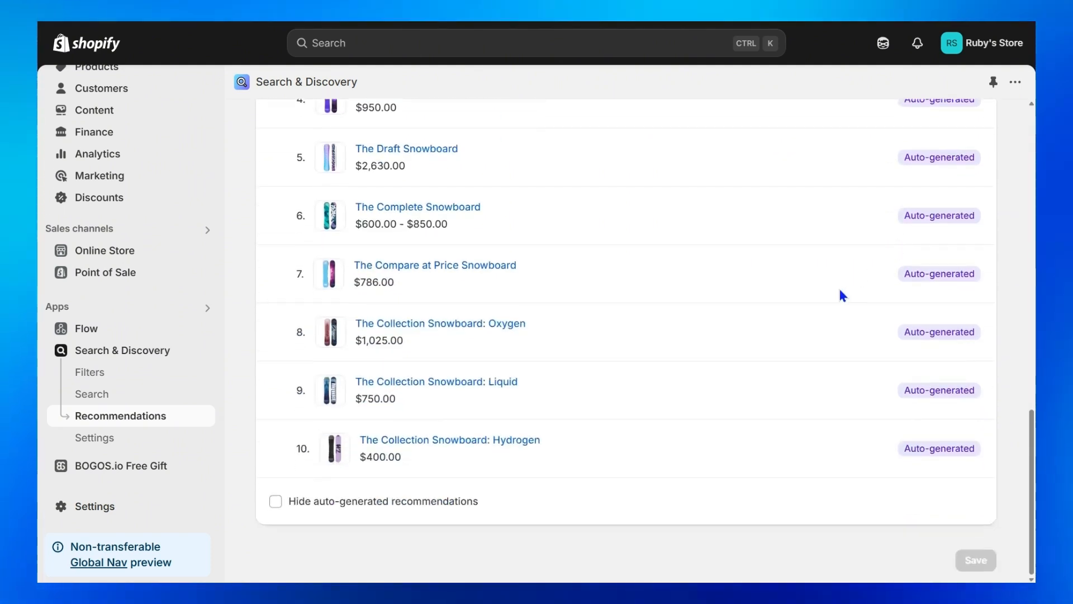
click(291, 502)
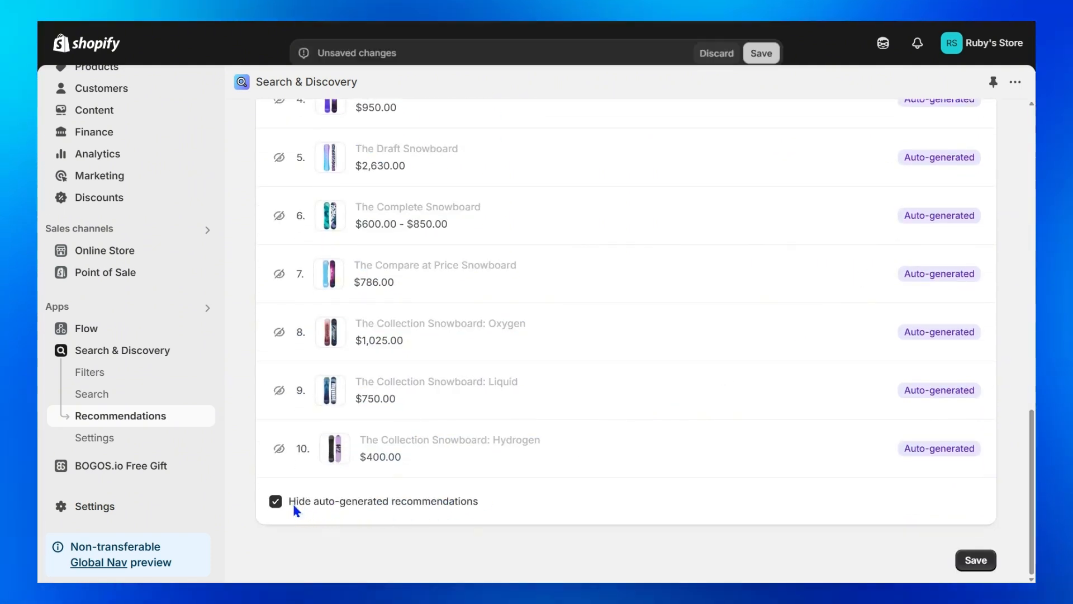
Add Body lotion, Body scrub, Hair conditioner, Lip Gloss and Lip liner as Shampoo's related products and save the recommendations.
scroll(525, 497, up, 7)
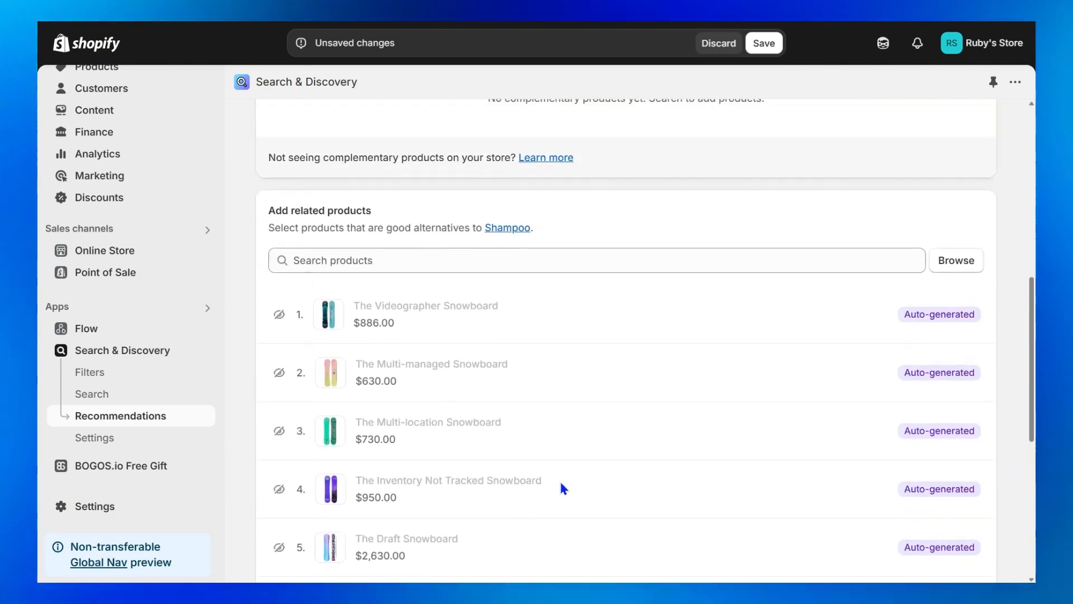
click(971, 271)
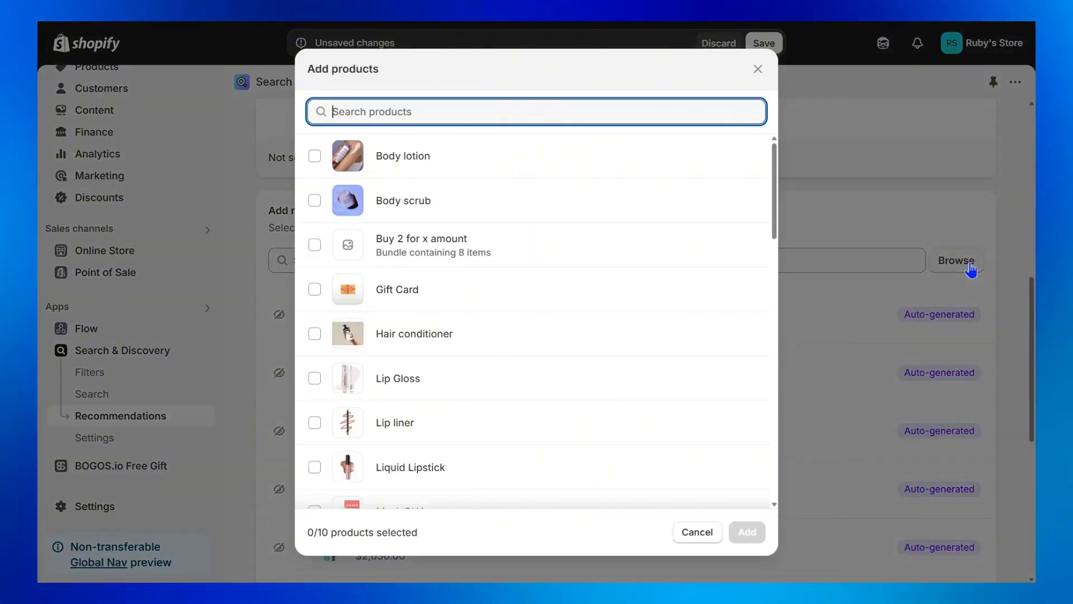
click(571, 156)
click(571, 201)
click(572, 338)
click(568, 378)
click(565, 424)
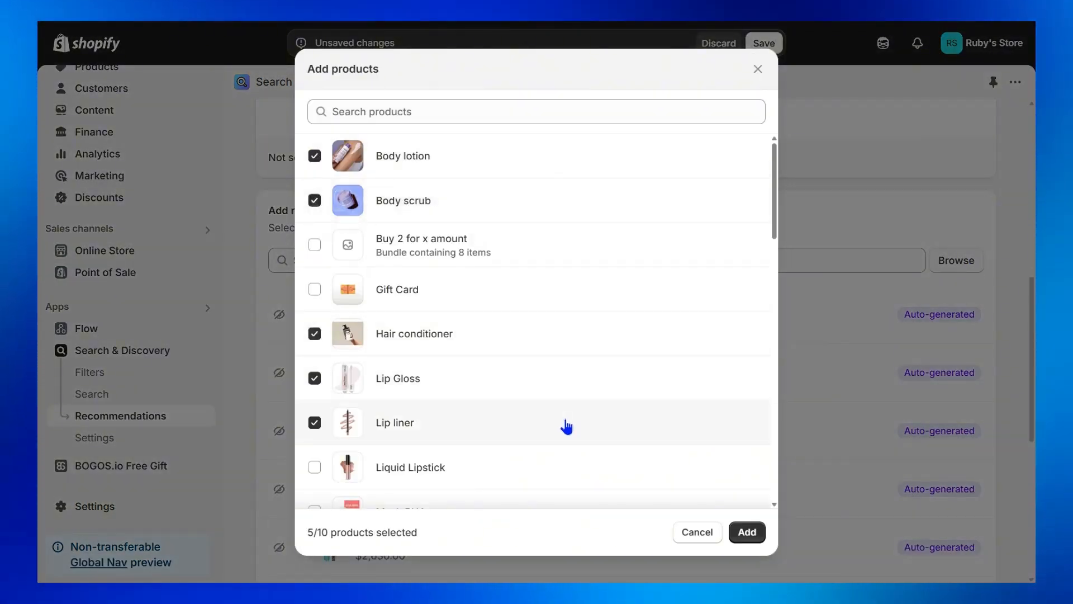
click(746, 533)
scroll(906, 503, down, 3)
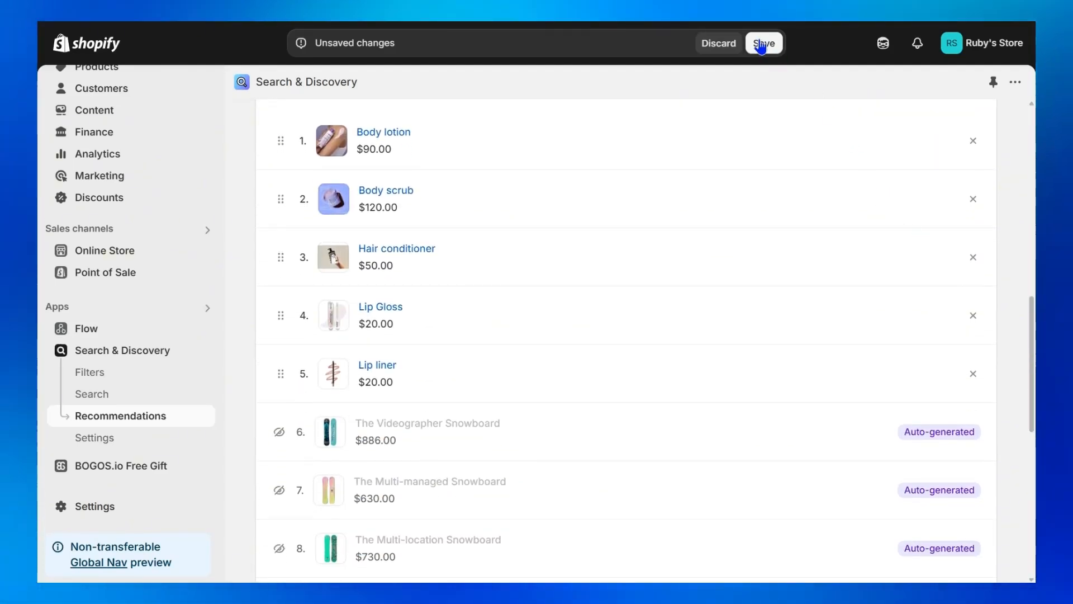
click(761, 45)
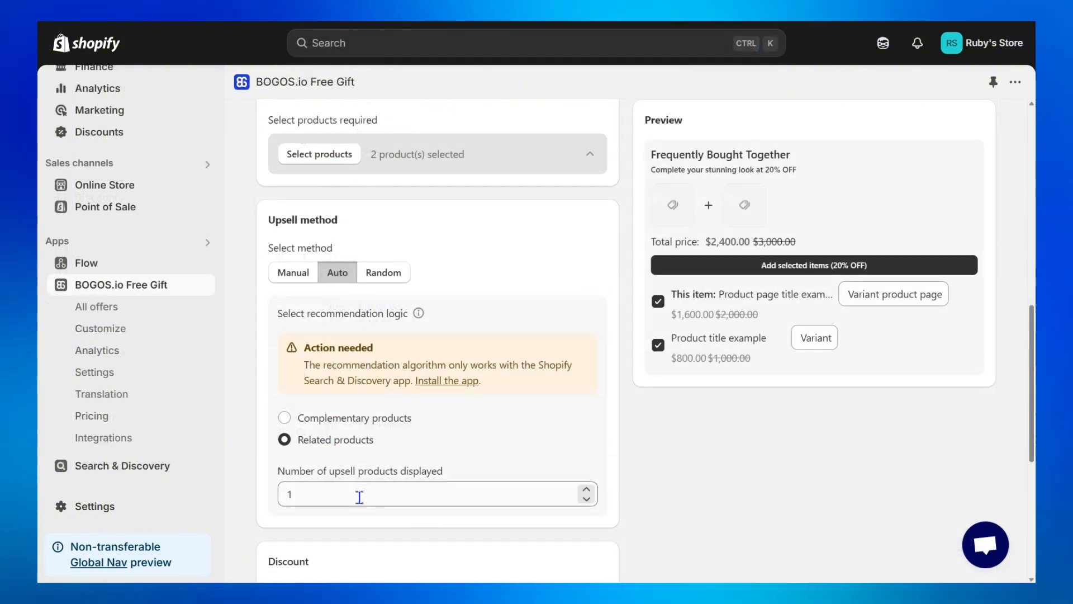
In BOGOS.io, set the number of upsell products displayed by the Auto method to 2.
click(359, 498)
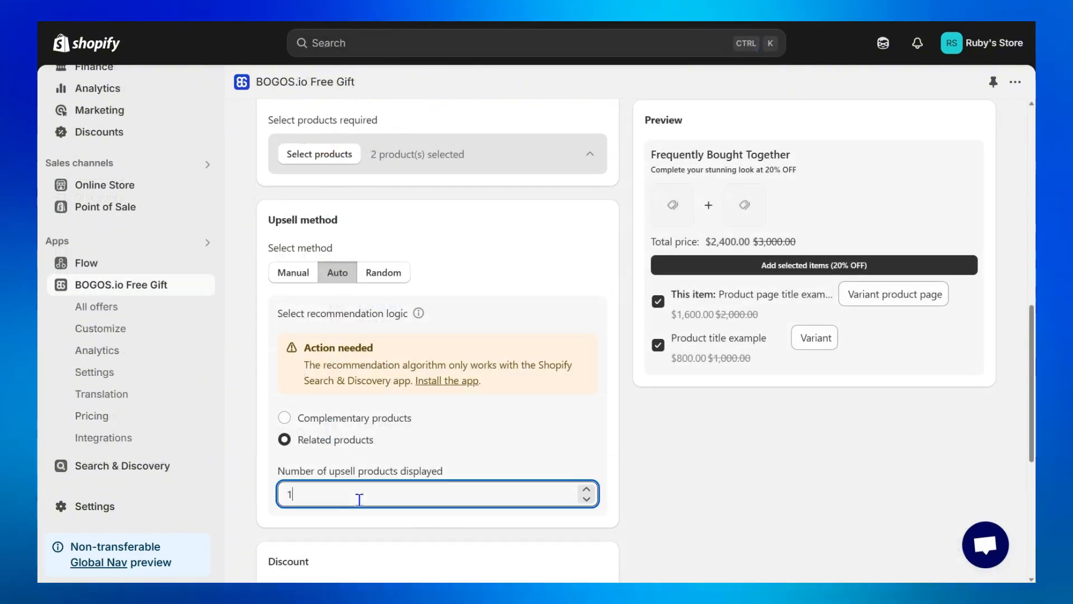
text(2)
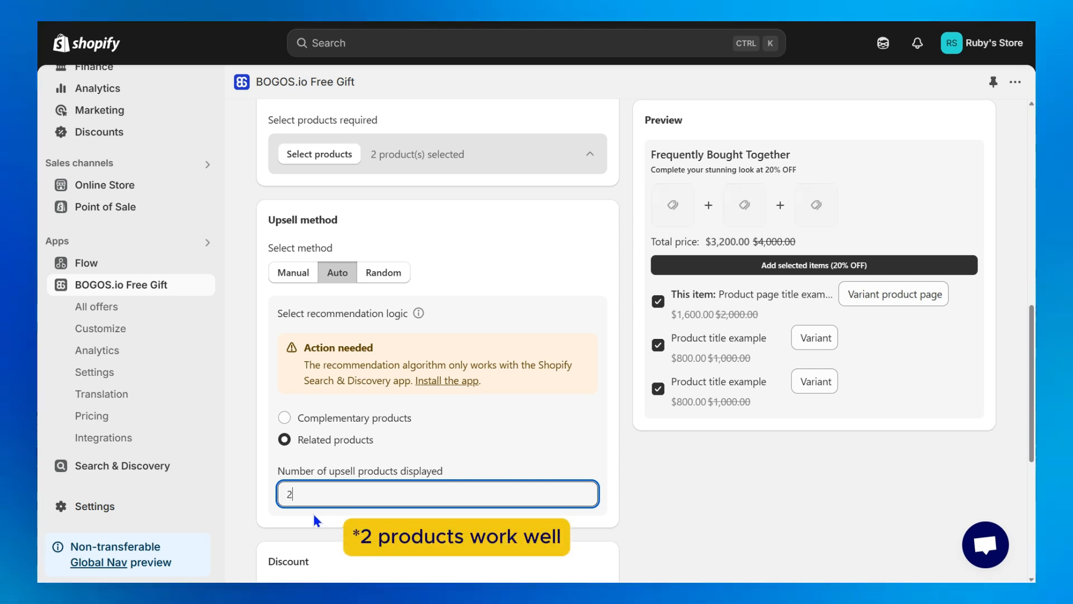
Switch the upsell method to Random, choosing products only from the Comestic Collection and SnowBoard Collection.
click(394, 278)
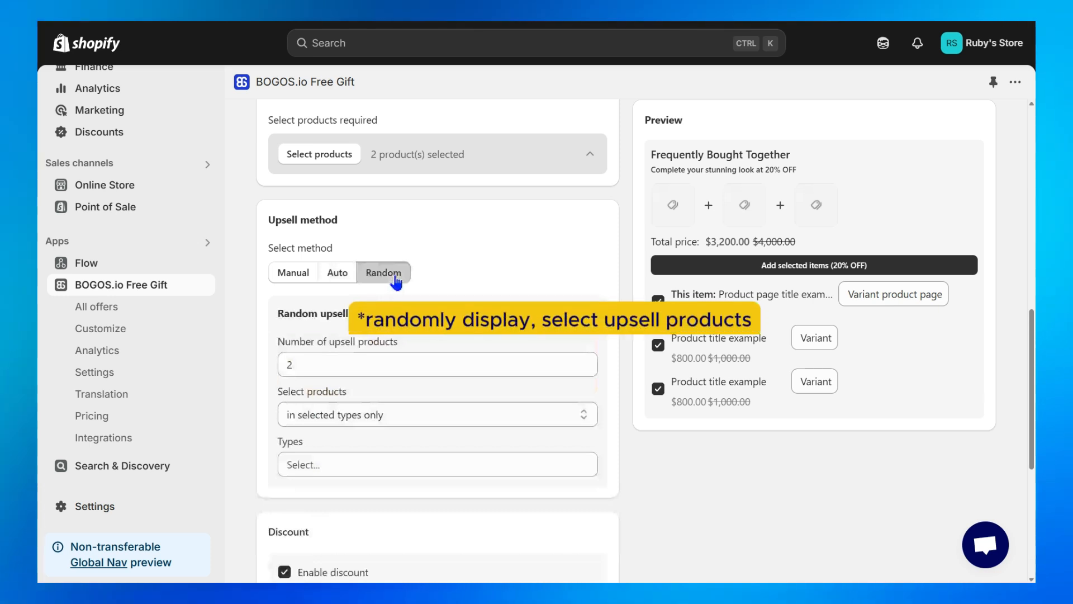
click(412, 420)
click(407, 477)
click(407, 464)
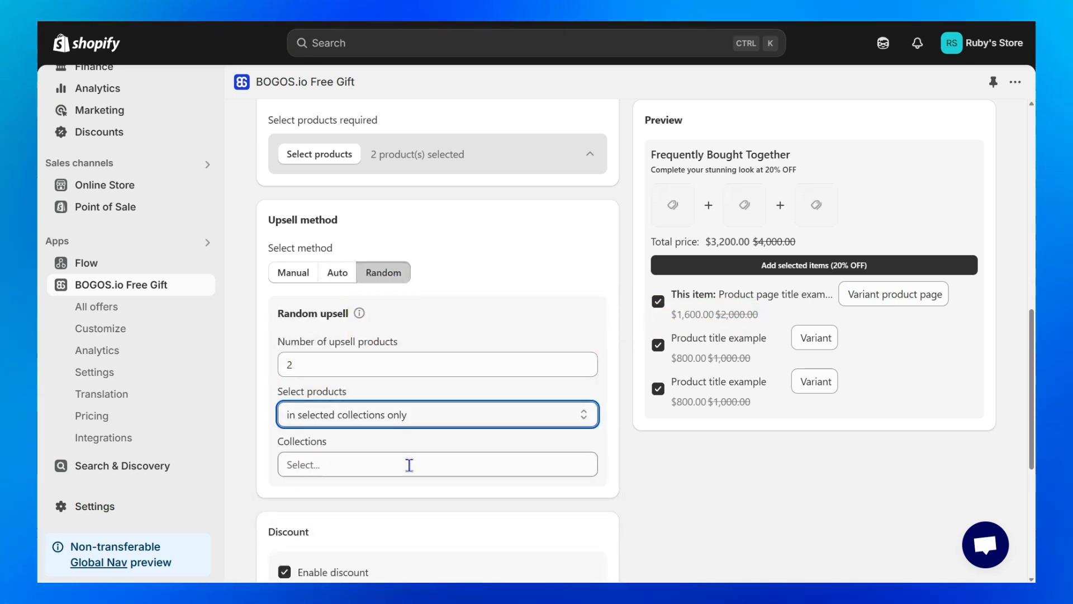
click(481, 379)
click(442, 348)
click(627, 454)
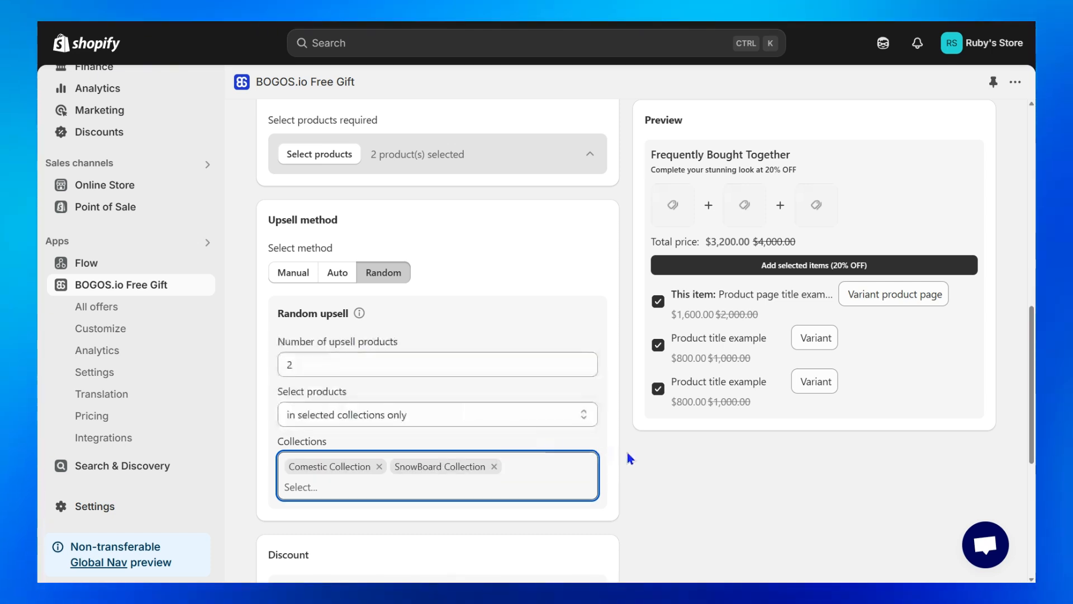
Switch the upsell method back to Manual and set the discount type to Cheapest item free.
click(297, 279)
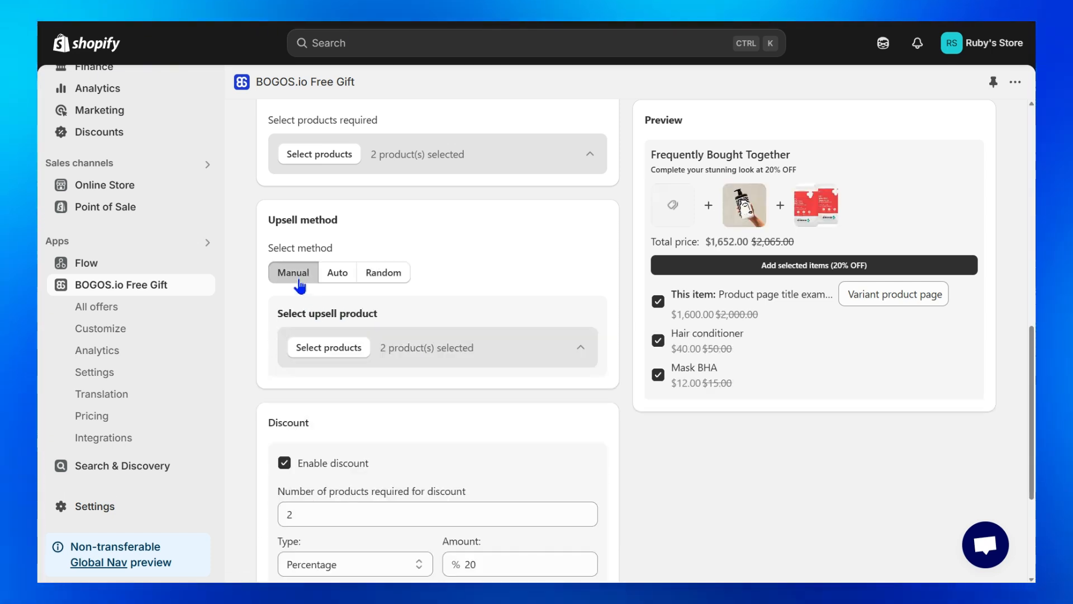
scroll(661, 367, down, 4)
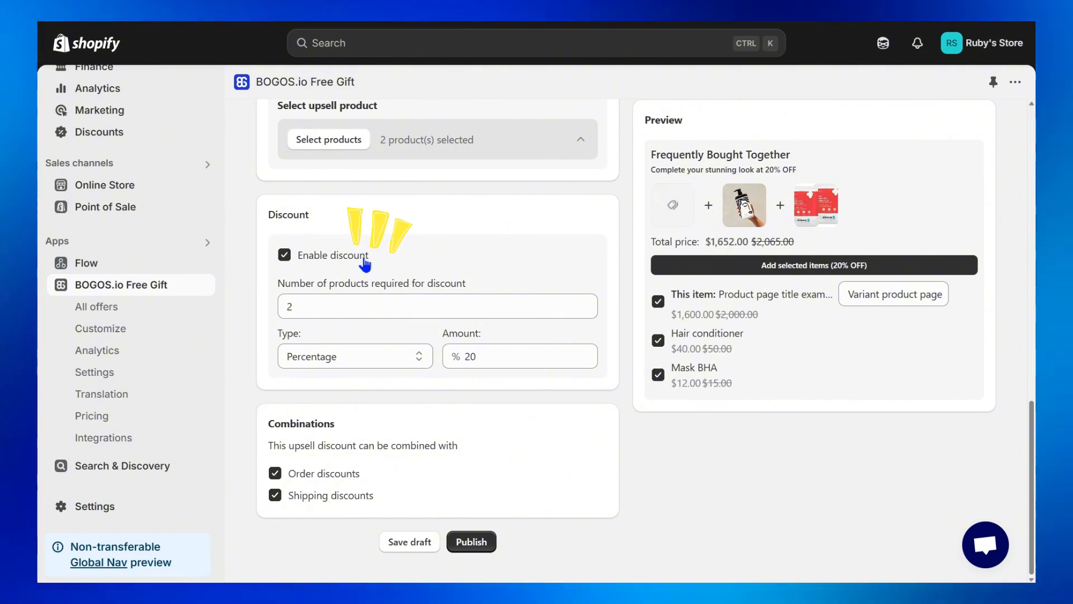
drag(270, 284, 429, 290)
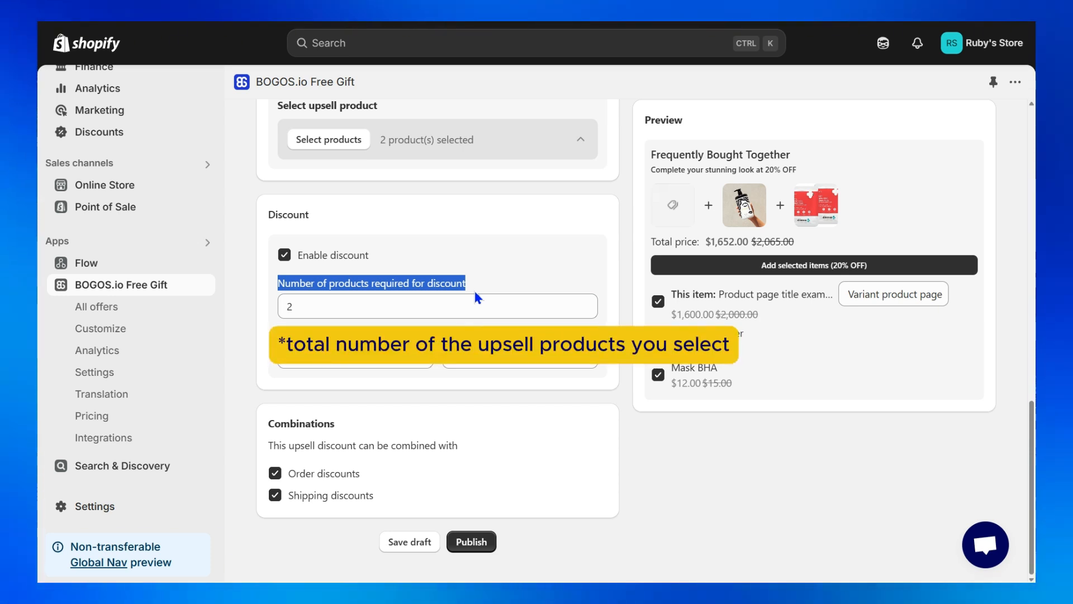
click(444, 312)
click(417, 356)
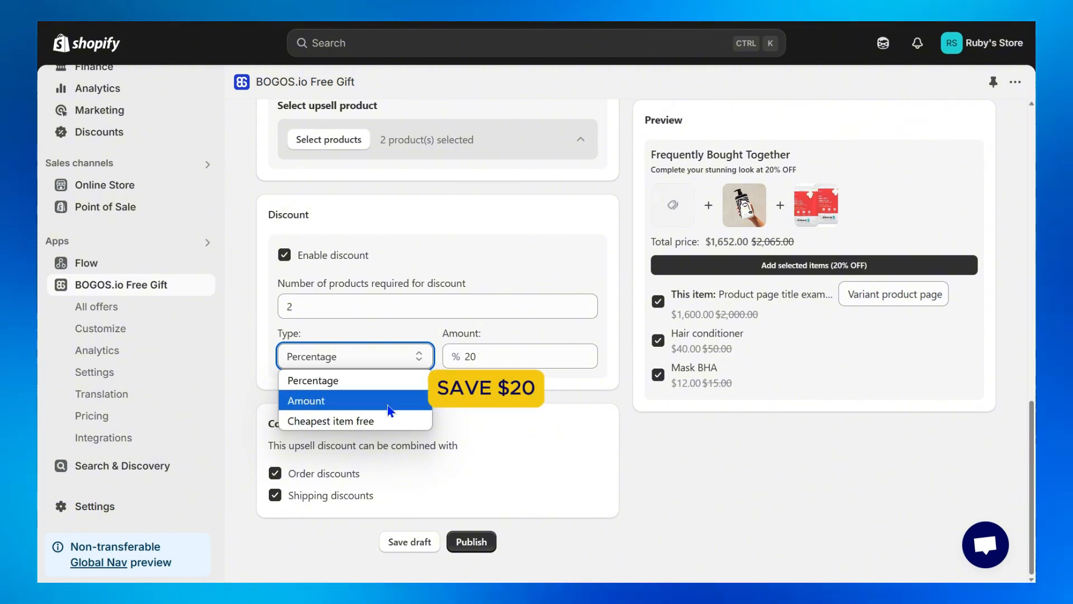
click(394, 421)
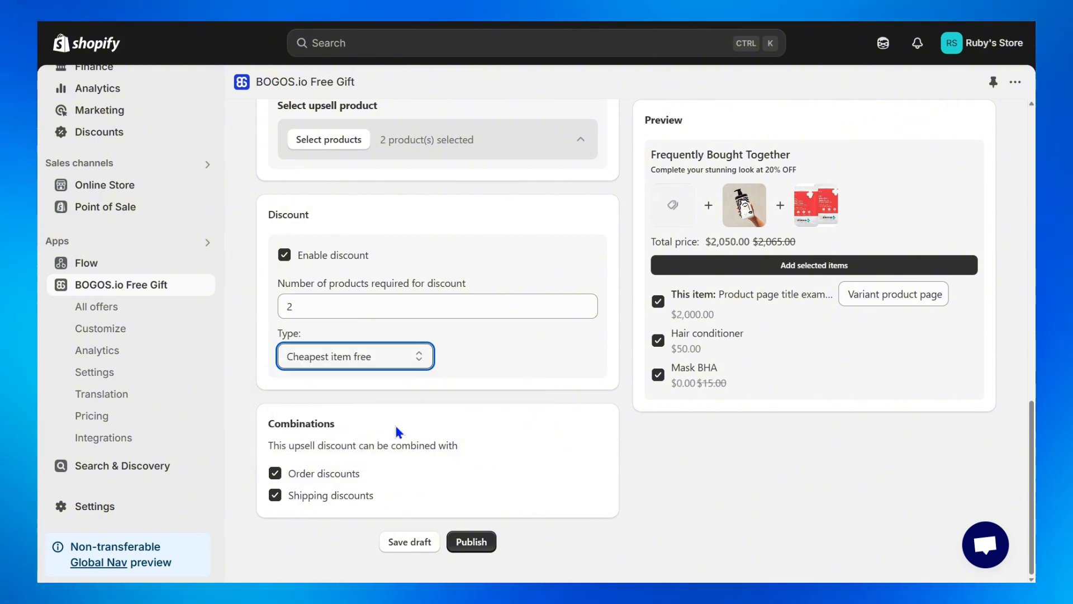
Check the Mask BHA price in the widget preview and publish the Frequently Bought Together upsell.
drag(728, 383, 697, 385)
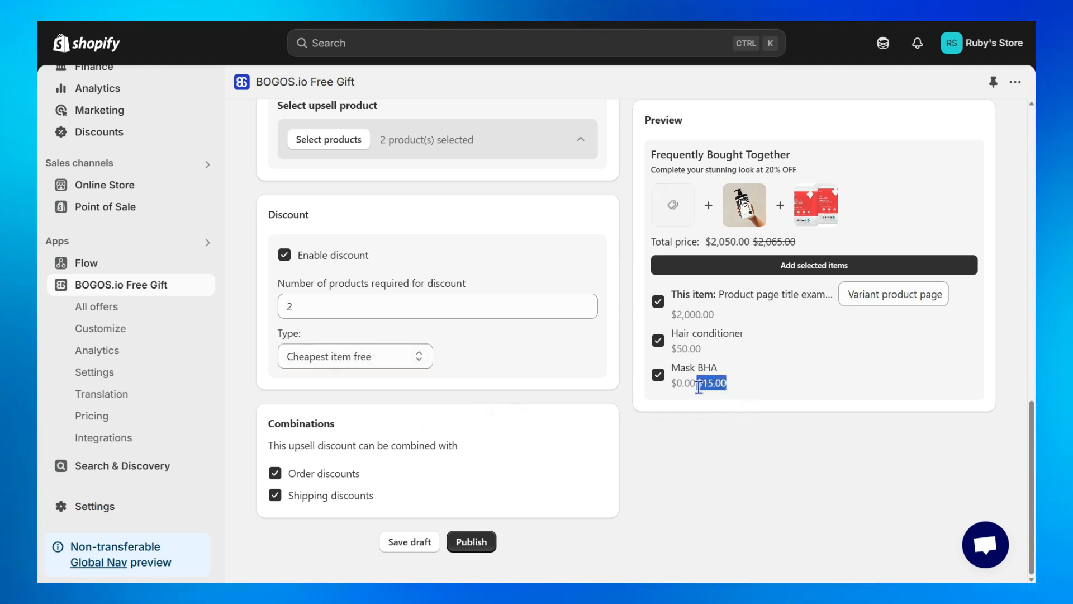
click(699, 421)
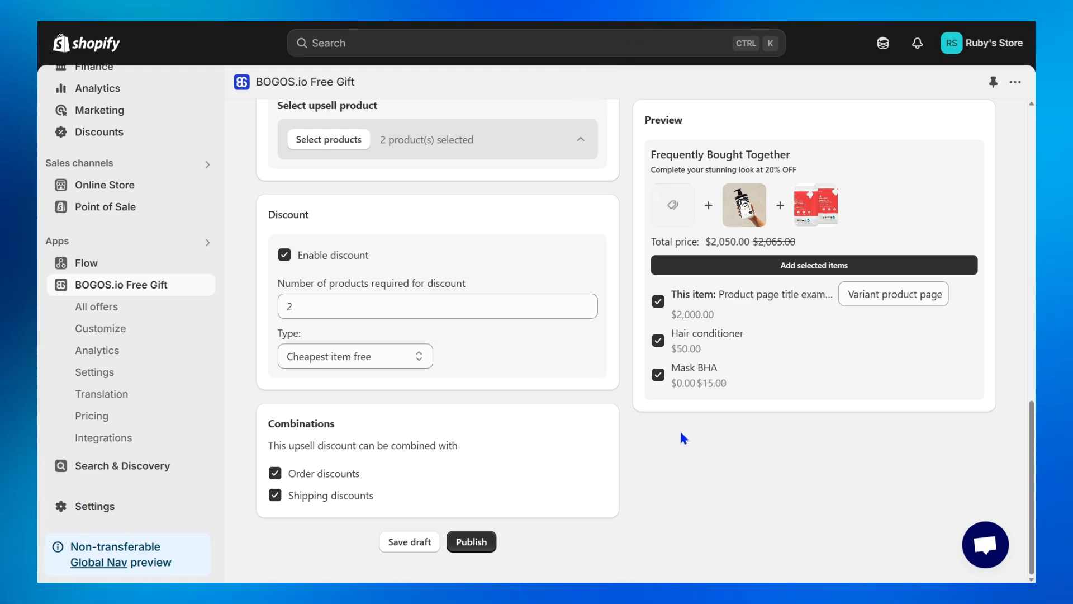
click(469, 547)
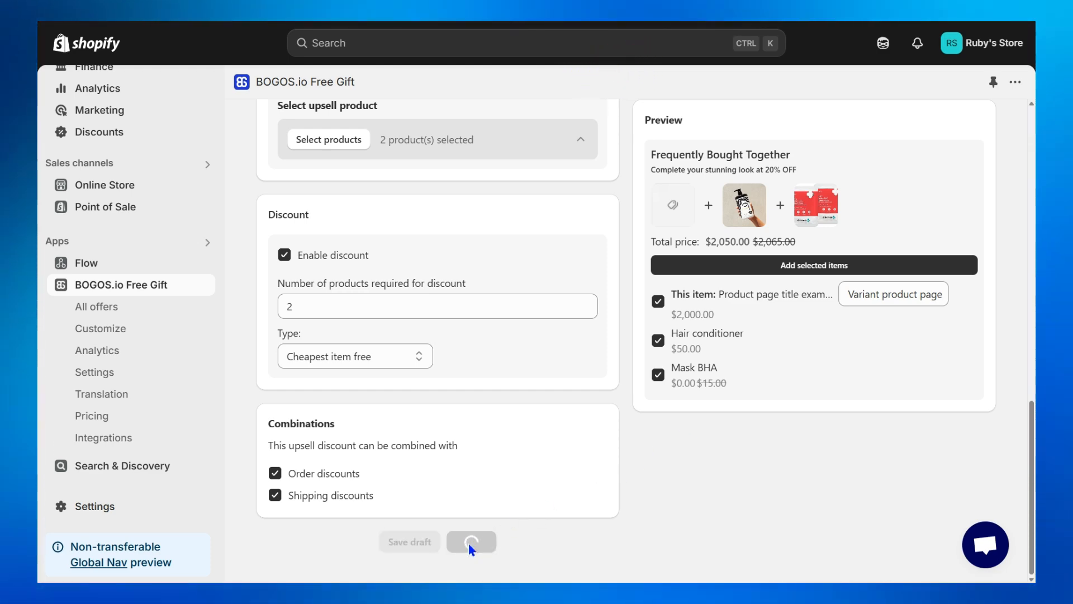
scroll(685, 543, up, 5)
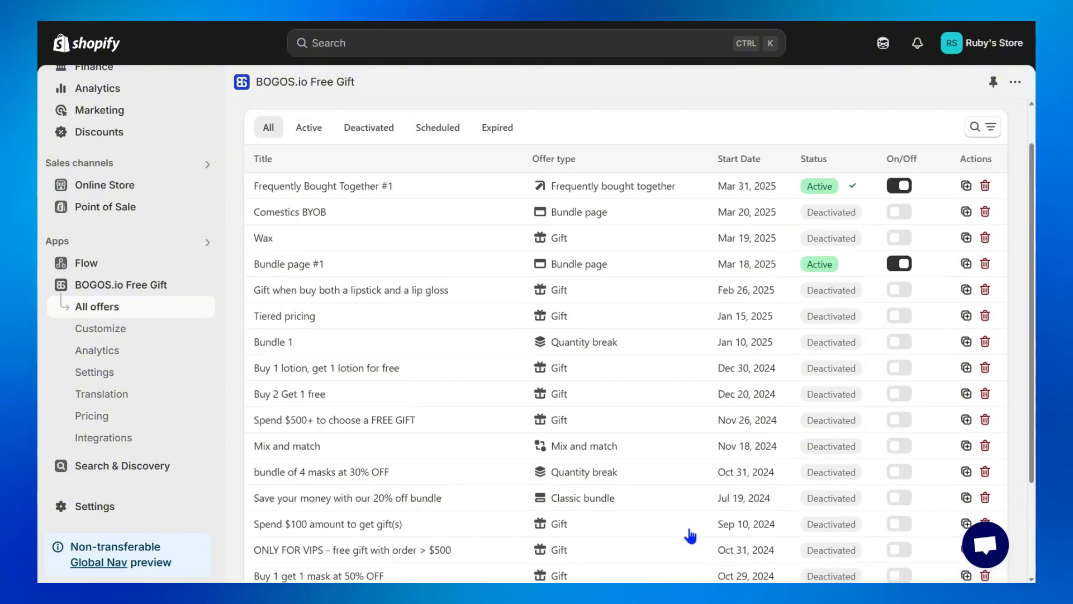
On the storefront's Body lotion page, add the selected Frequently Bought Together items to the cart.
click(407, 236)
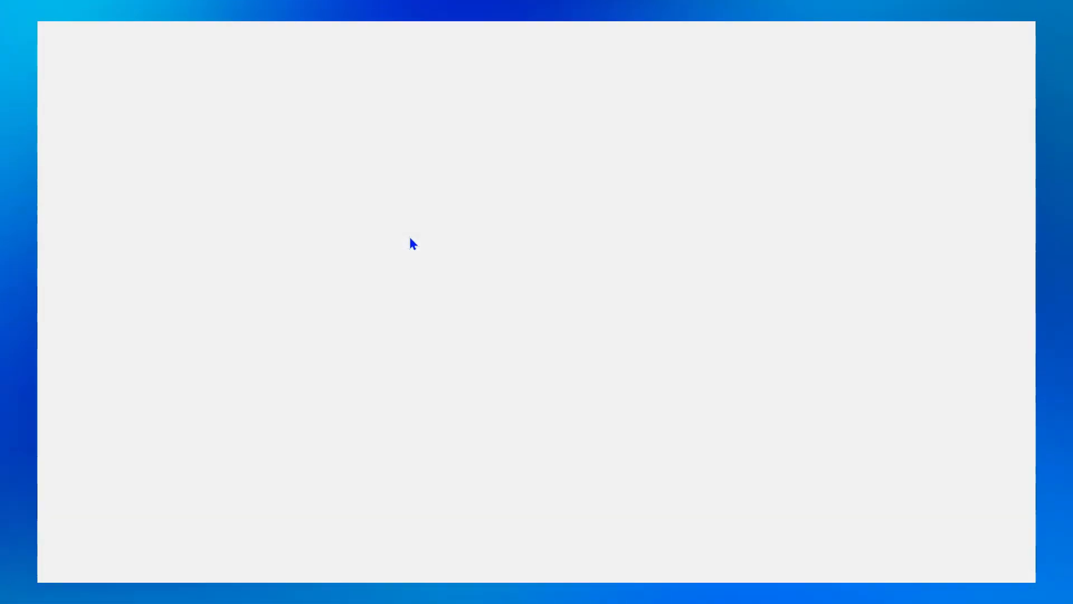
scroll(592, 302, down, 2)
scroll(842, 328, down, 2)
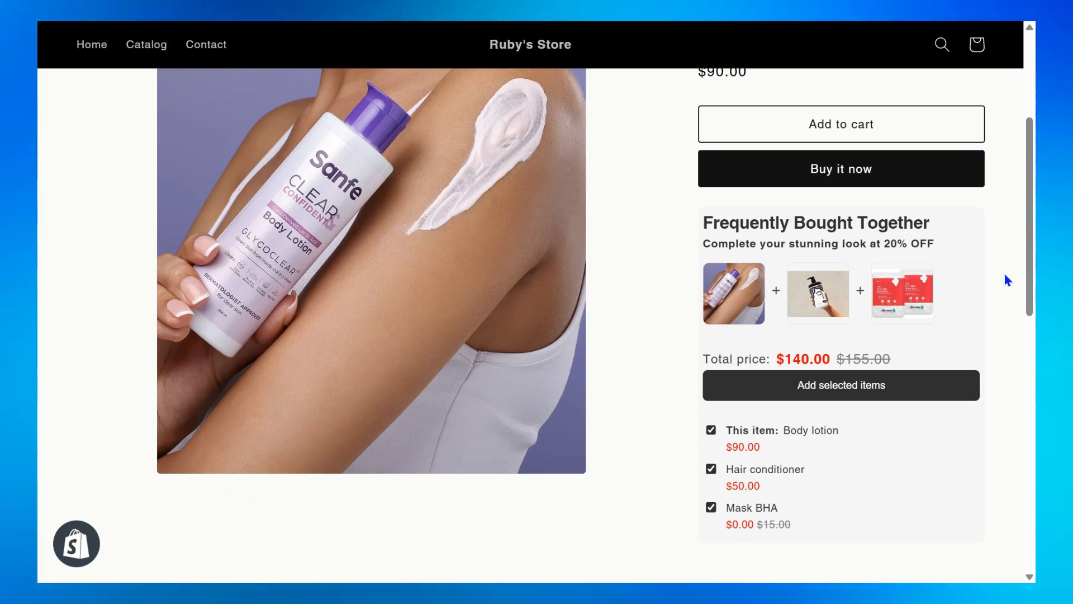
click(907, 396)
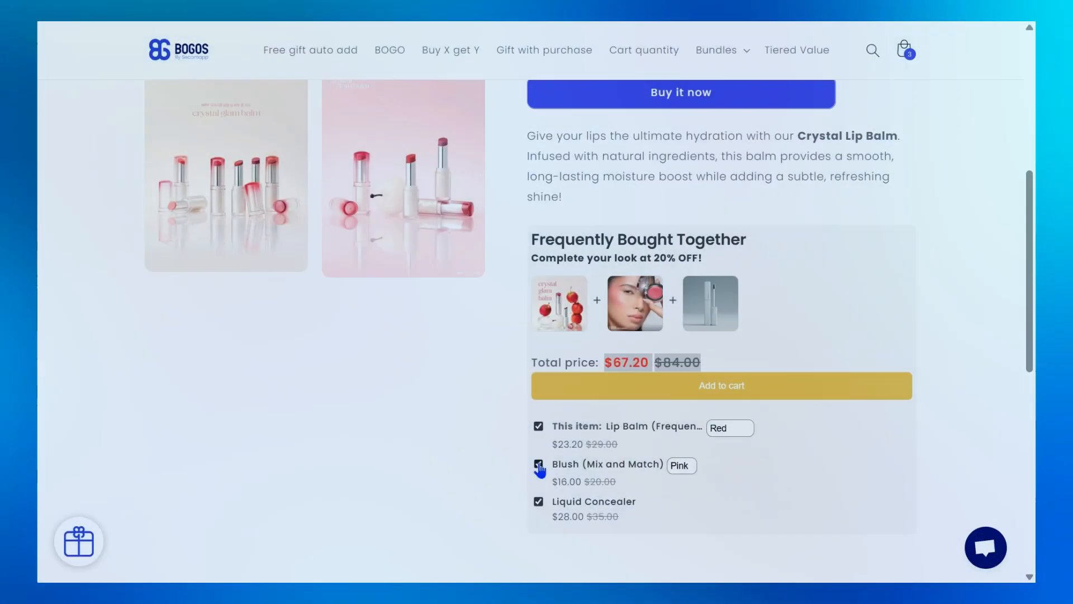
Deselect Blush and Liquid Concealer in the Lip Balm page's Frequently Bought Together widget and select both again.
click(538, 465)
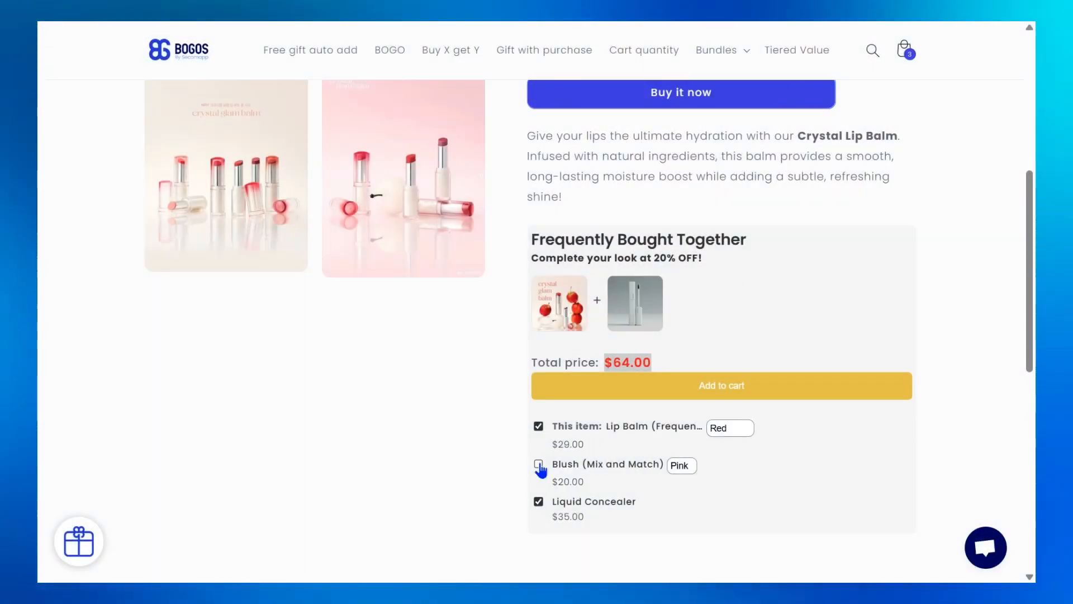
click(538, 502)
click(539, 502)
click(538, 464)
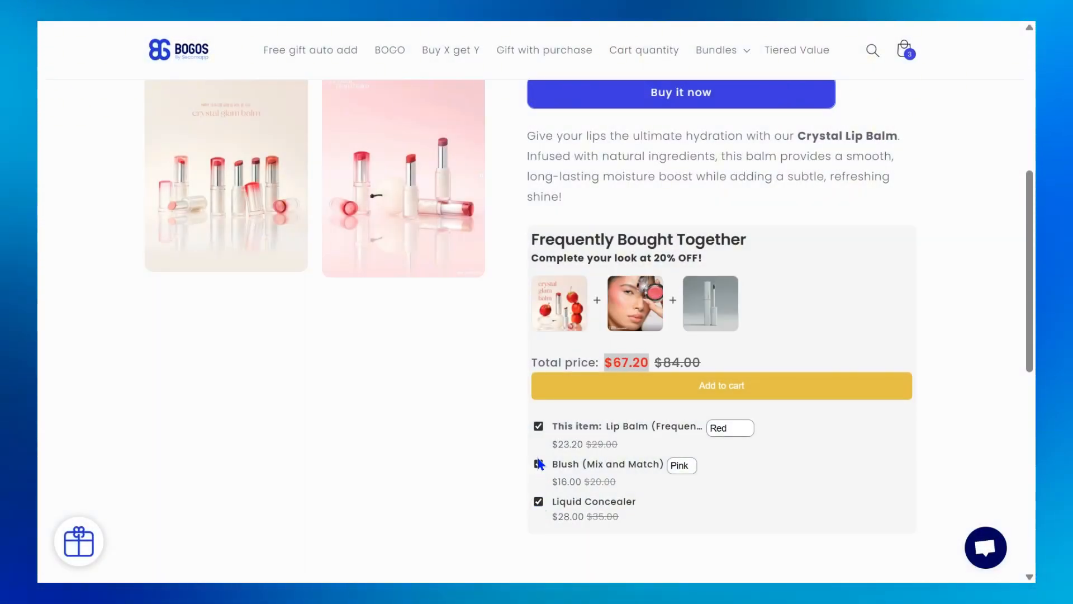
Try the Red variant and another variant of Blush in the Frequently Bought Together widget.
click(688, 467)
click(687, 502)
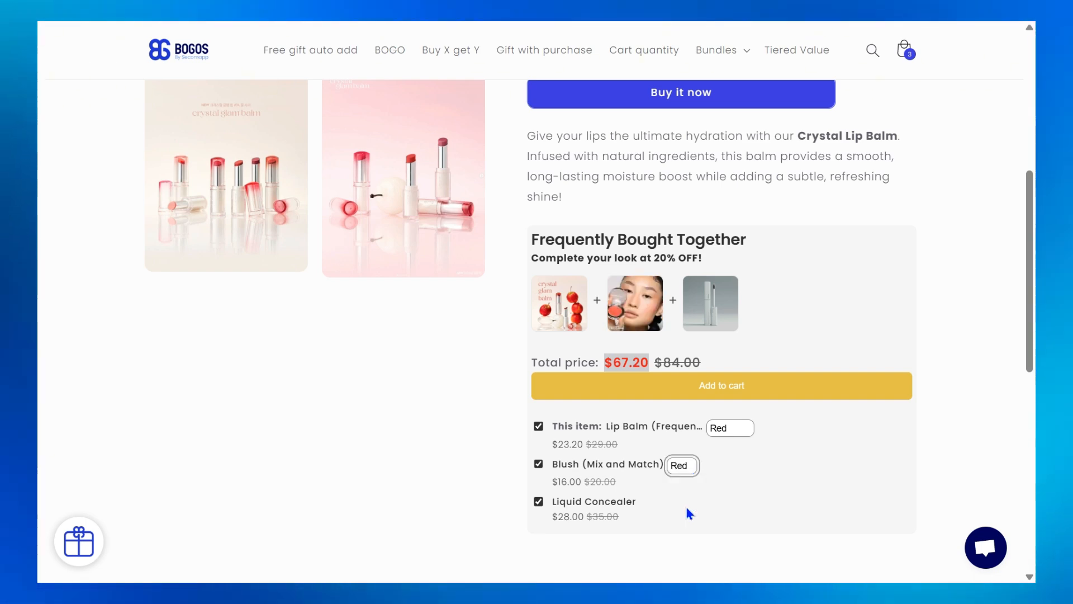
click(691, 472)
click(687, 522)
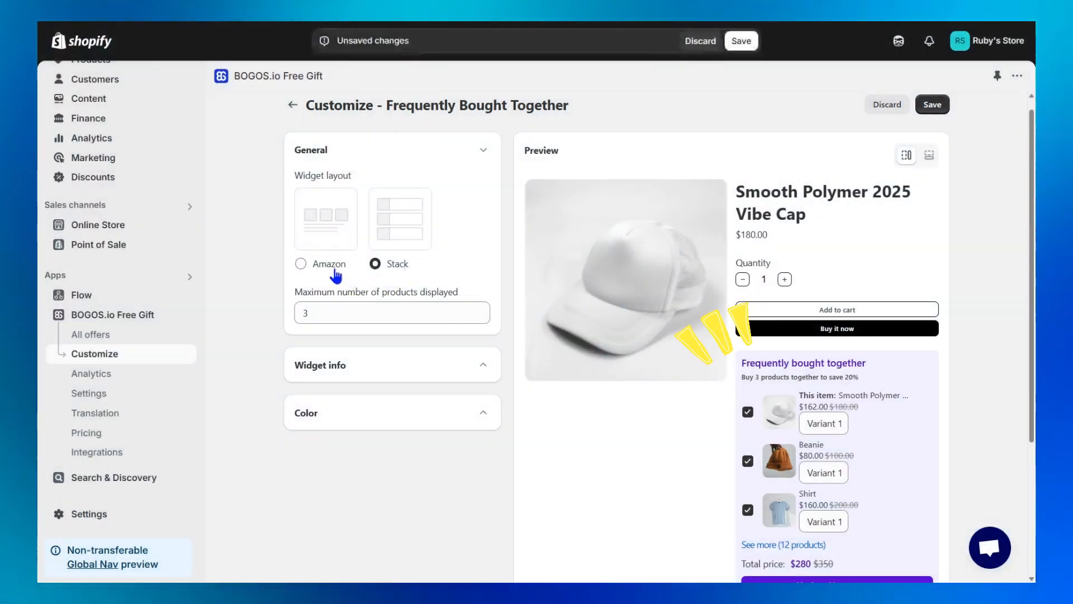
In the BOGOS.io customization, set the widget layout to Amazon and preview the widget below the product description.
click(336, 275)
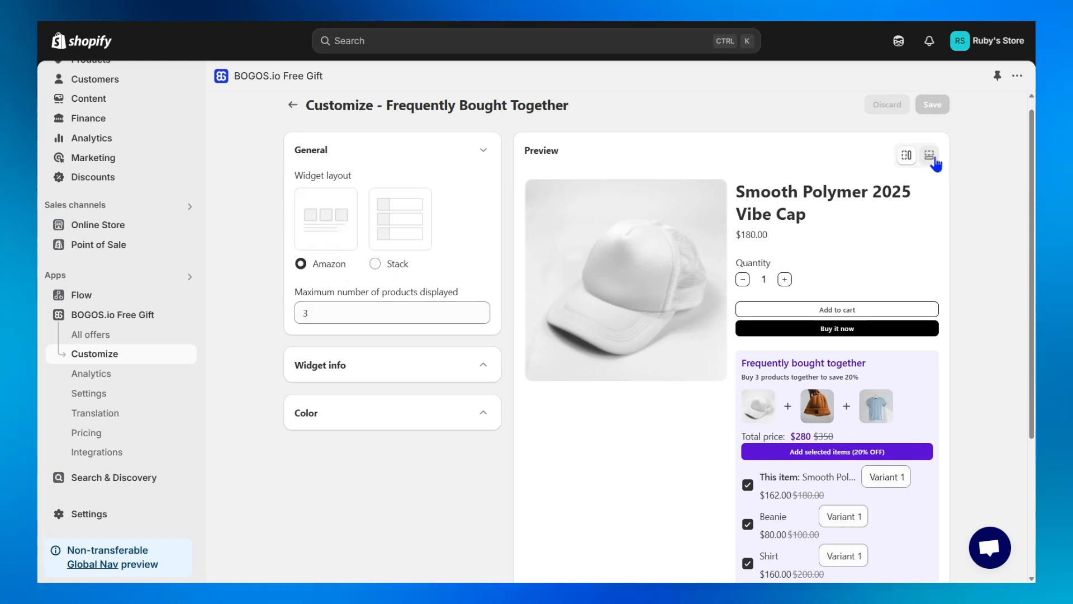
click(930, 156)
scroll(700, 530, down, 3)
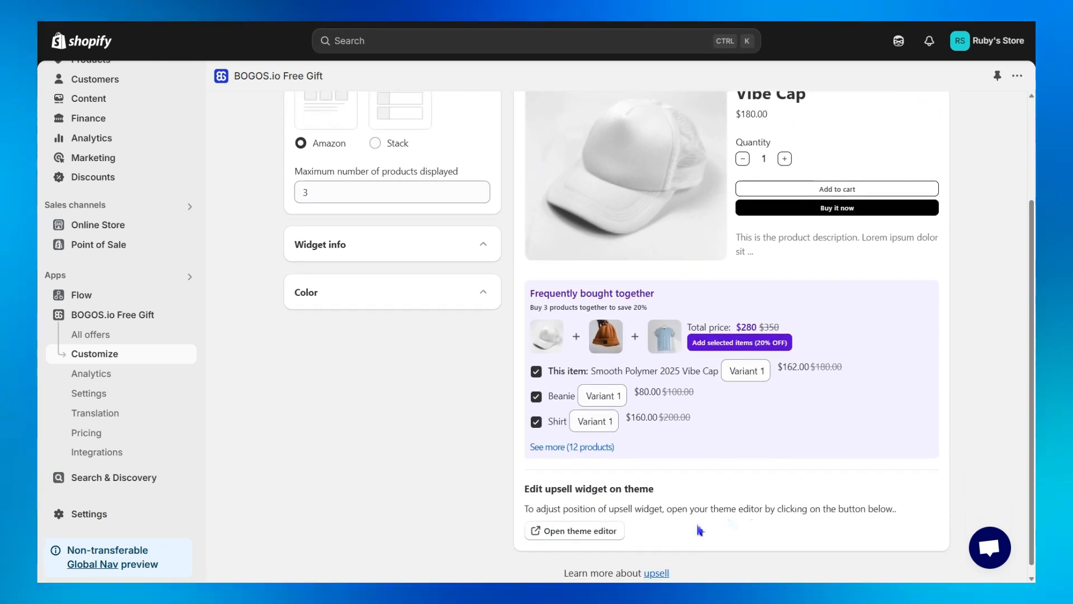
Open the theme editor and add the BOGOS FBT block to the Apps section below Product information in the default product template.
click(586, 536)
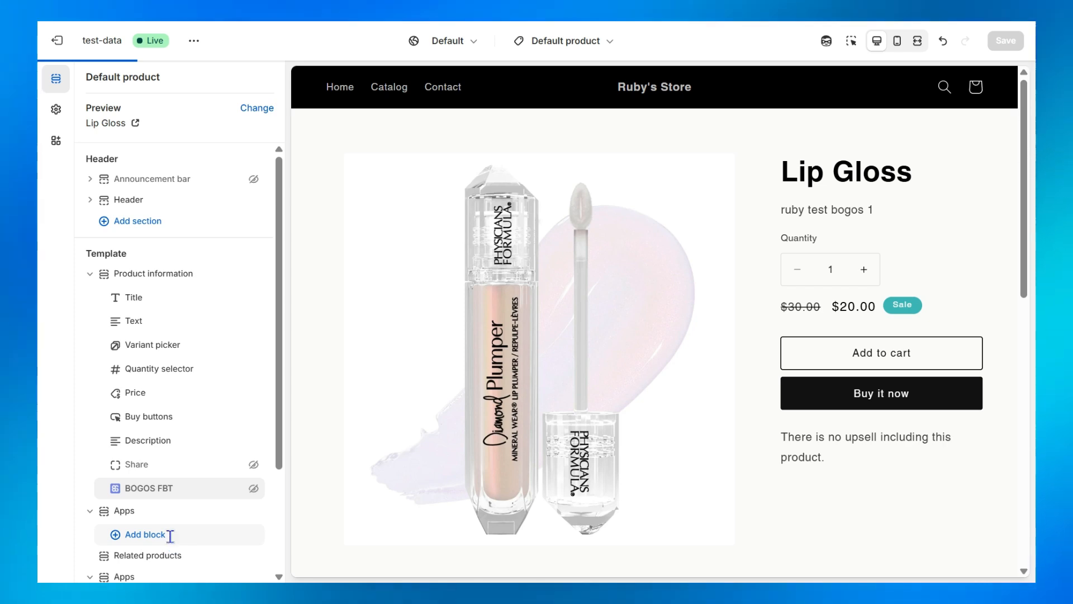
click(170, 535)
click(395, 526)
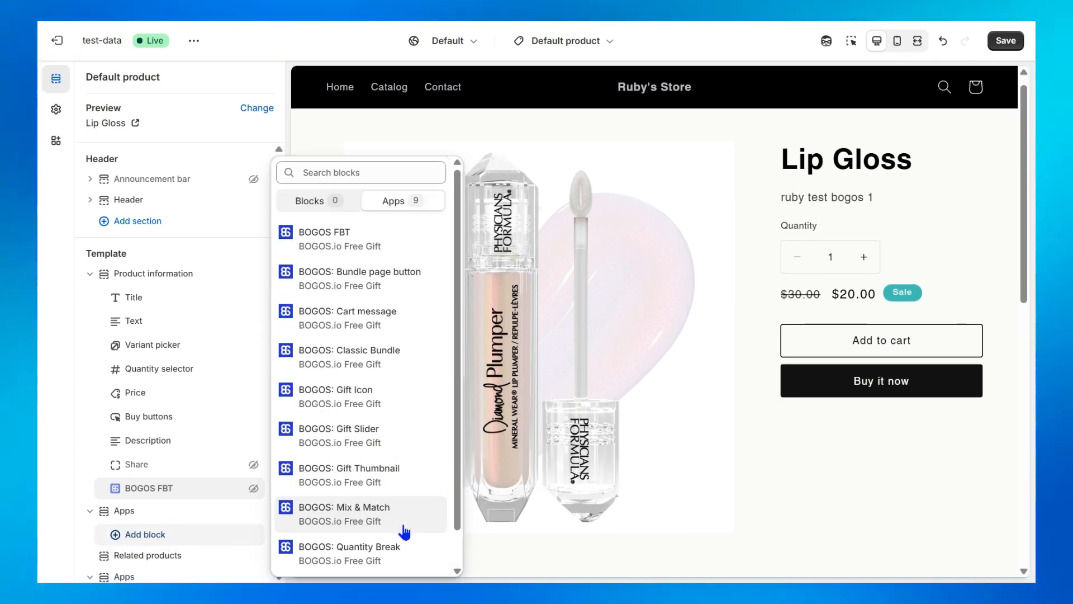
click(417, 239)
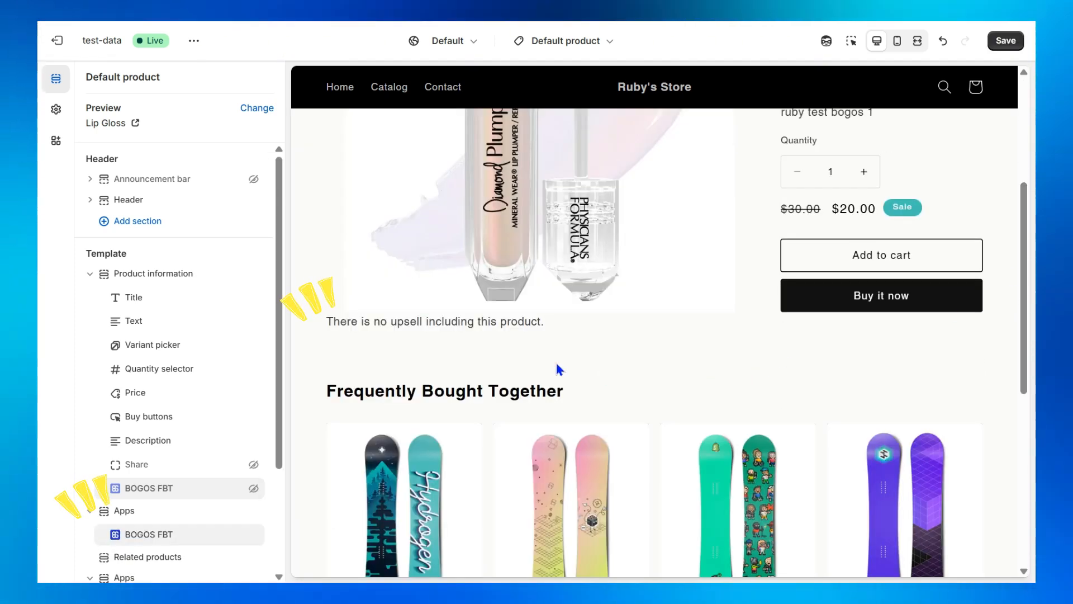
drag(559, 328, 323, 335)
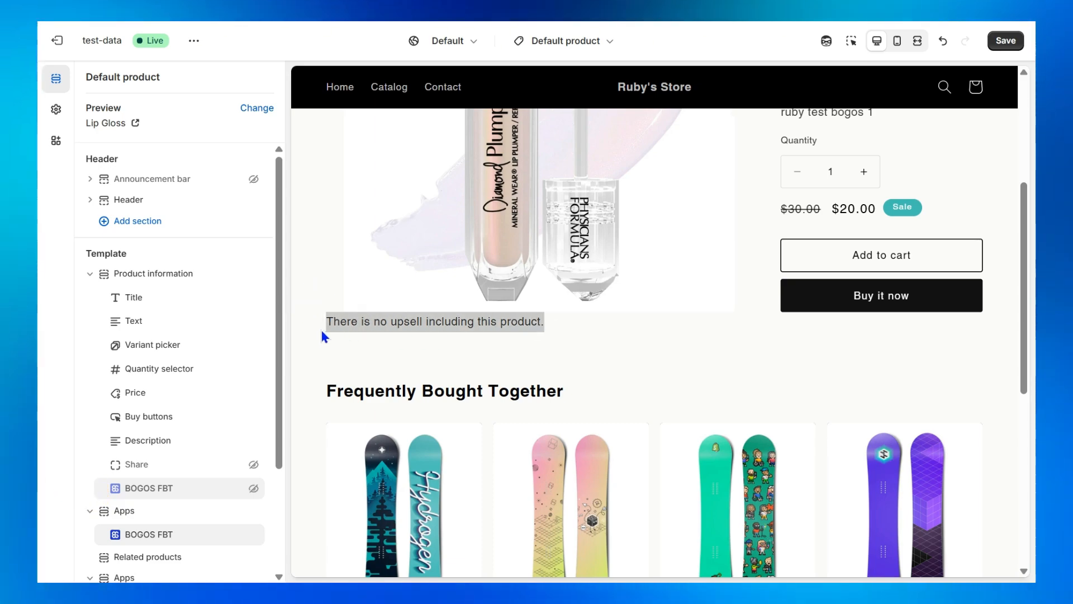
click(574, 335)
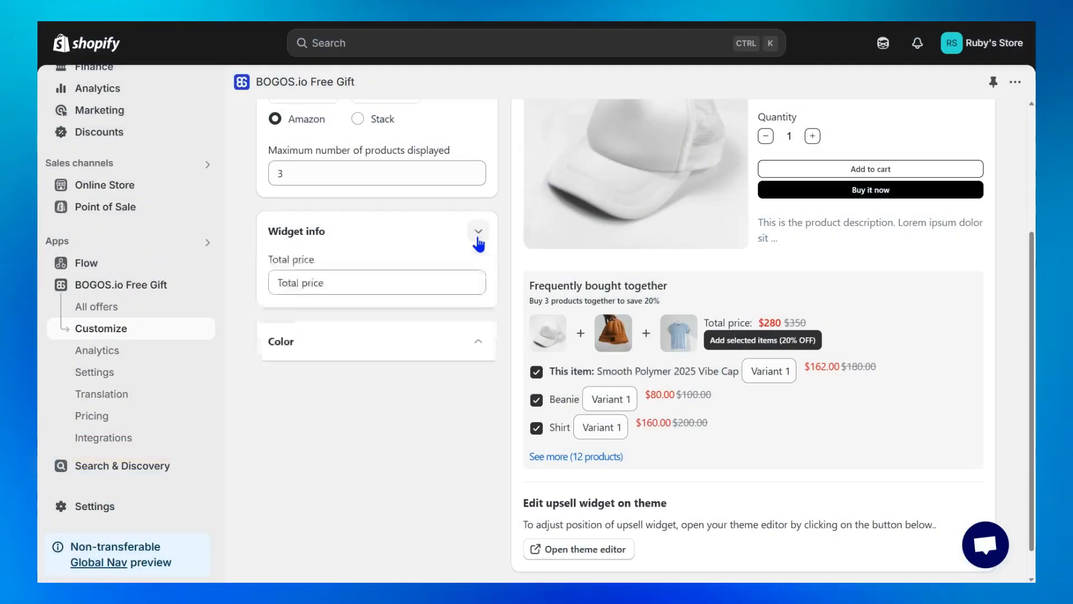
Back in the BOGOS.io customization, apply the purple color theme to the Frequently Bought Together widget.
click(478, 232)
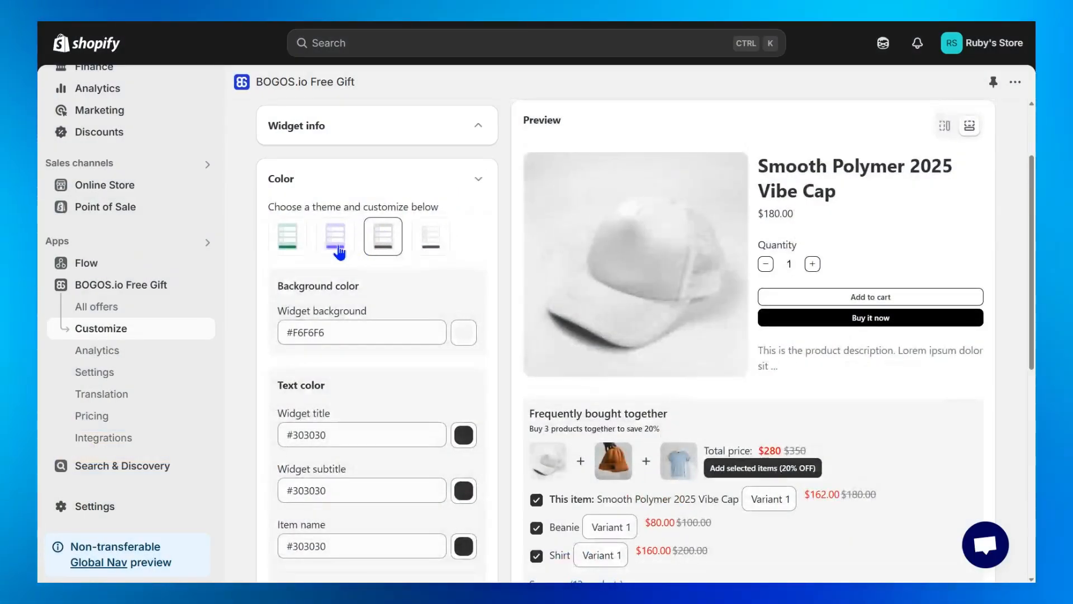
click(337, 249)
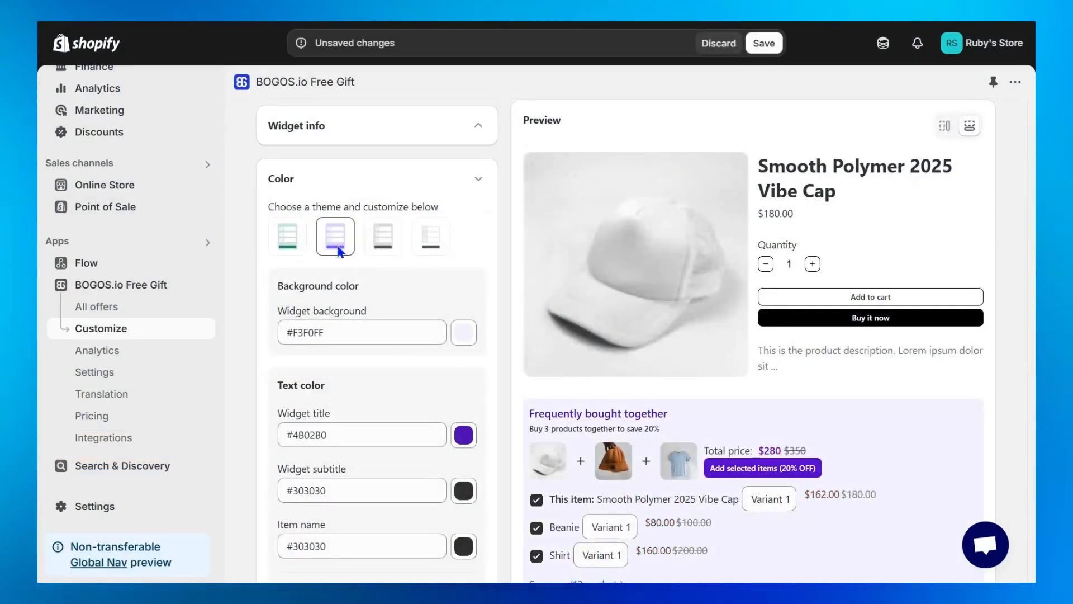